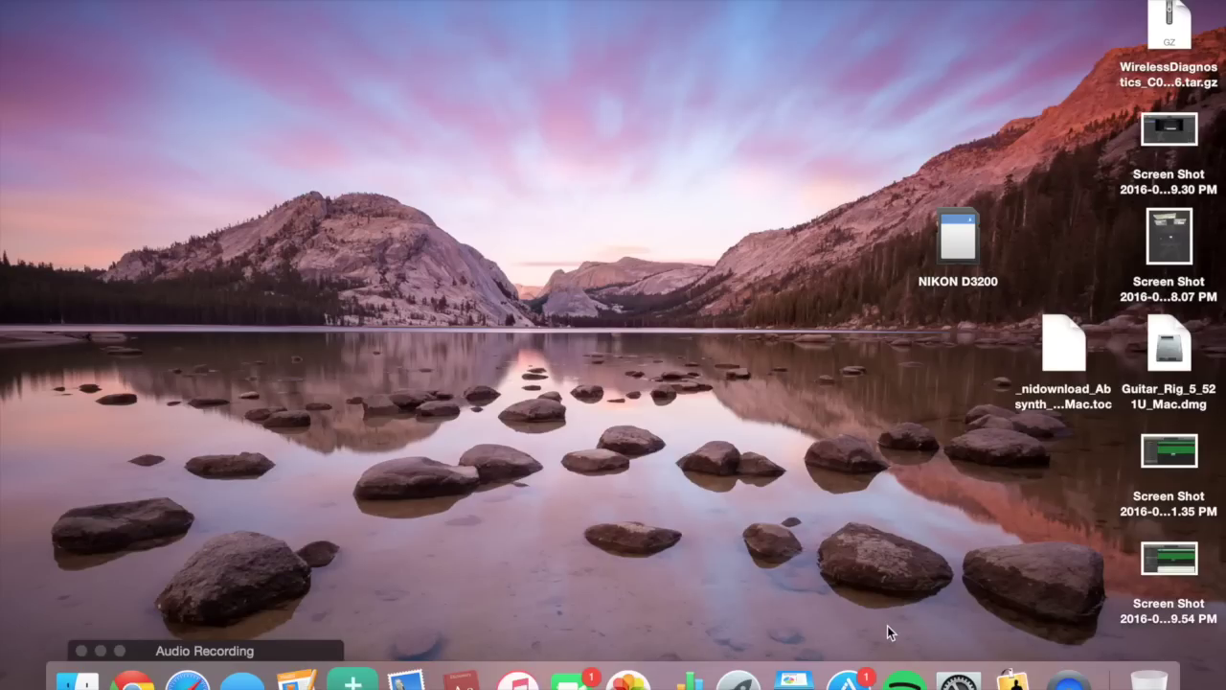
Open MainStage and begin a new concert, closing the current concert when asked
click(1013, 670)
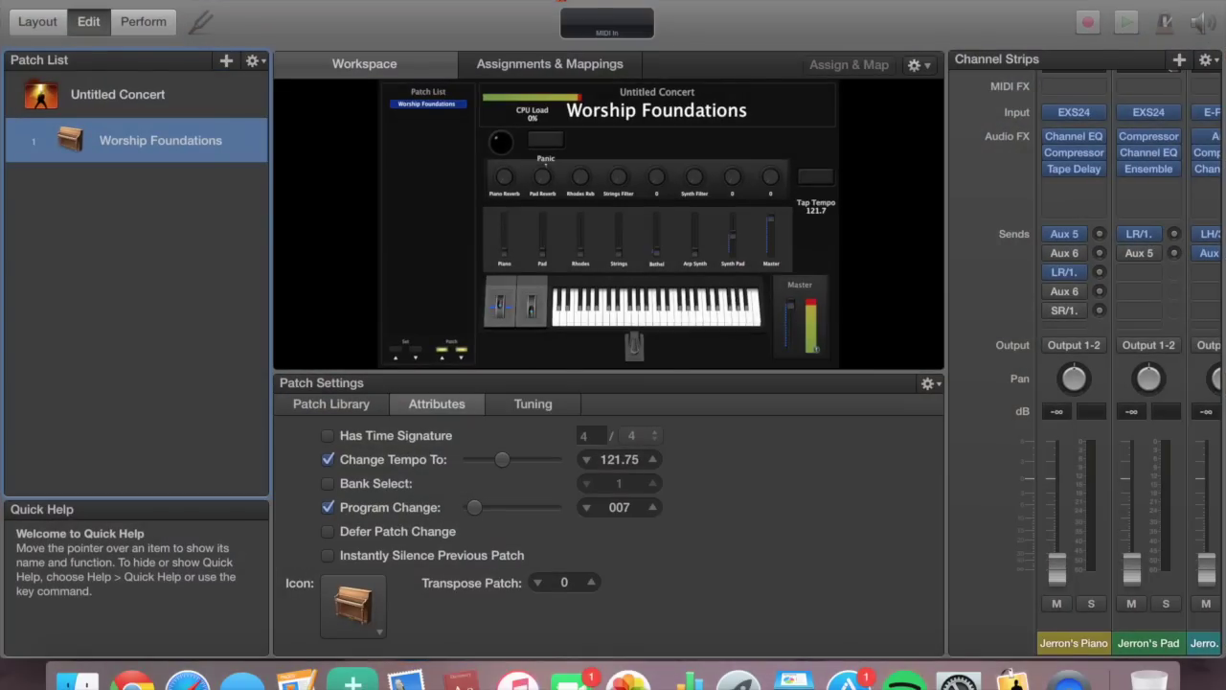
click(167, 2)
click(168, 2)
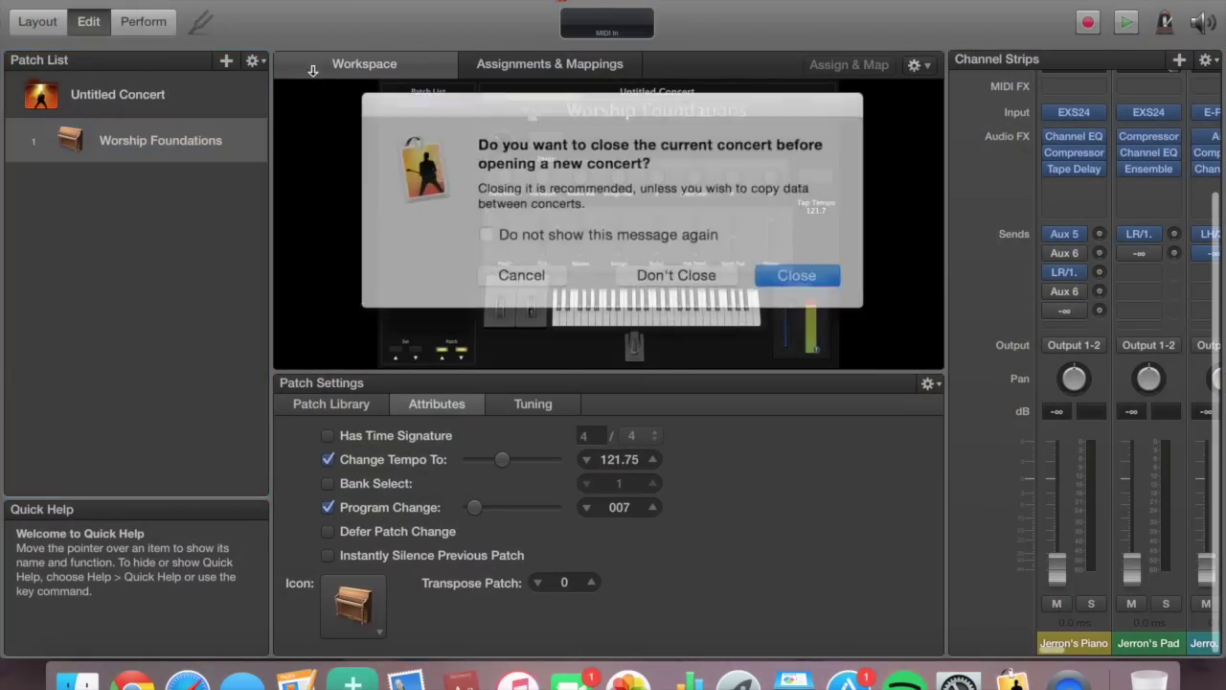
click(780, 258)
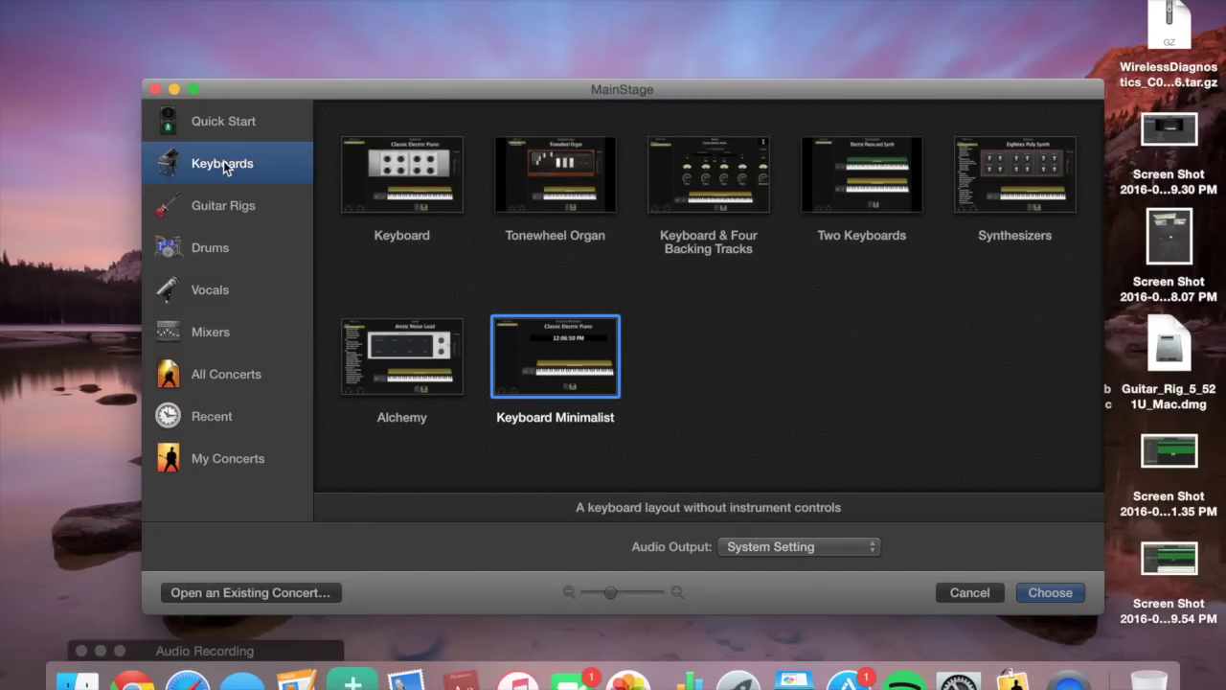
Create the new concert from the Keyboard Minimalist template in the Keyboards category
click(202, 126)
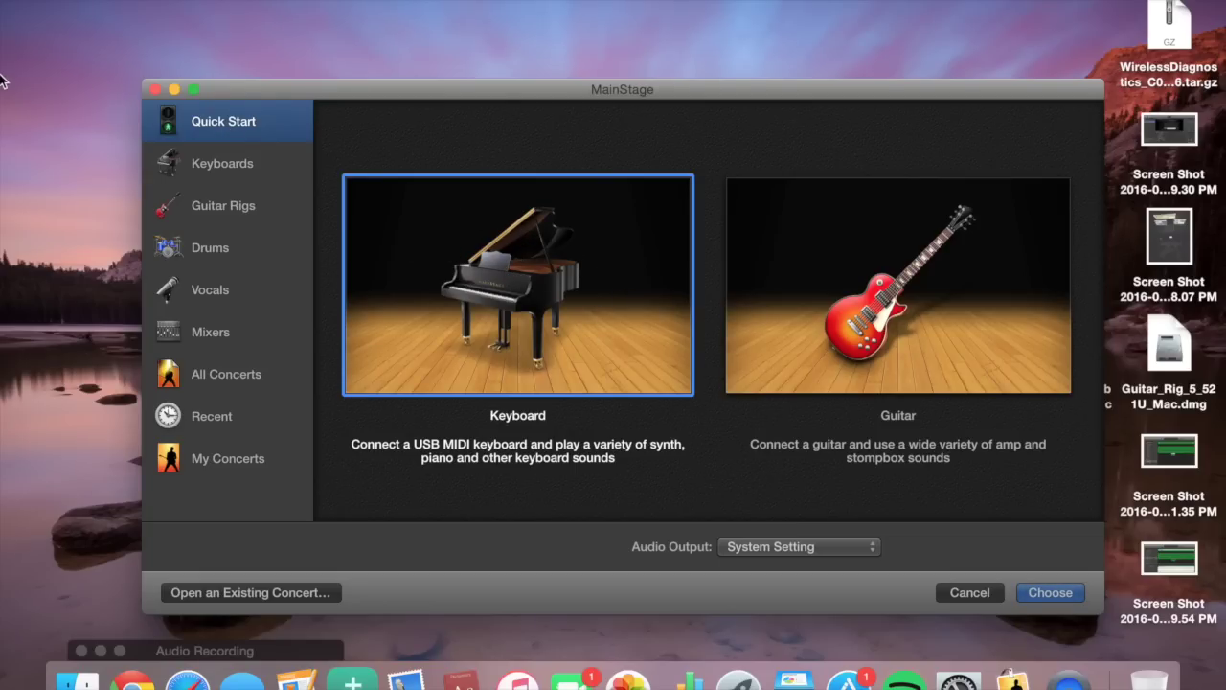
click(168, 170)
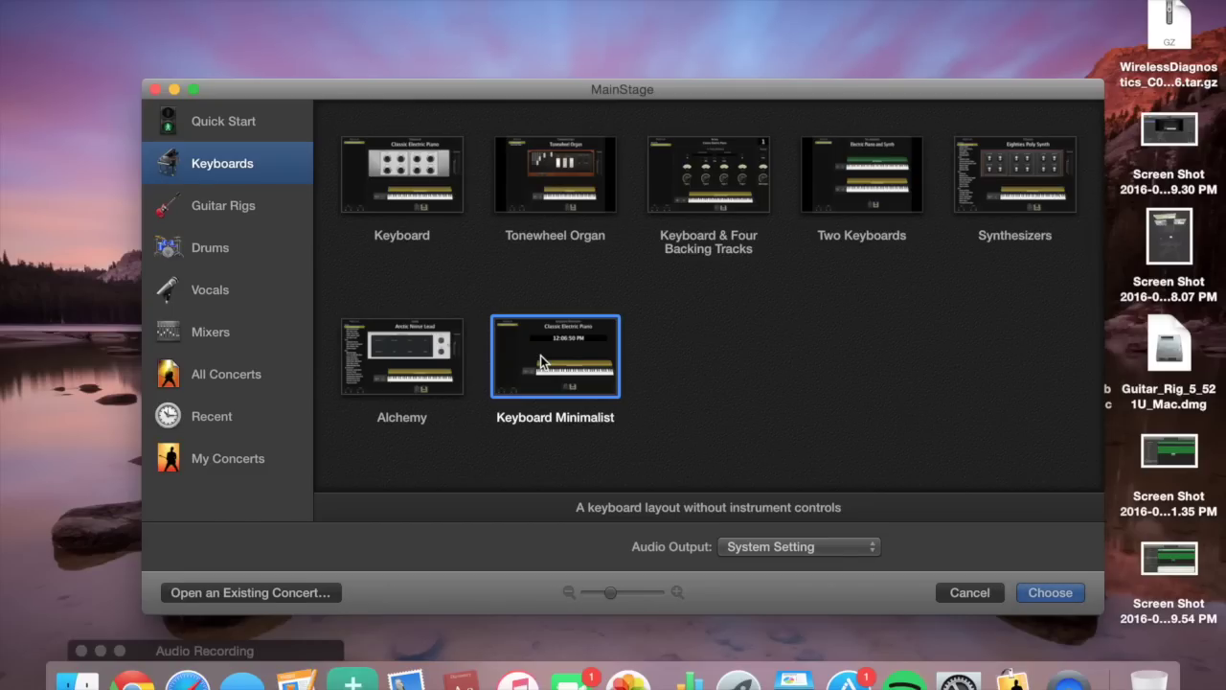
click(1051, 593)
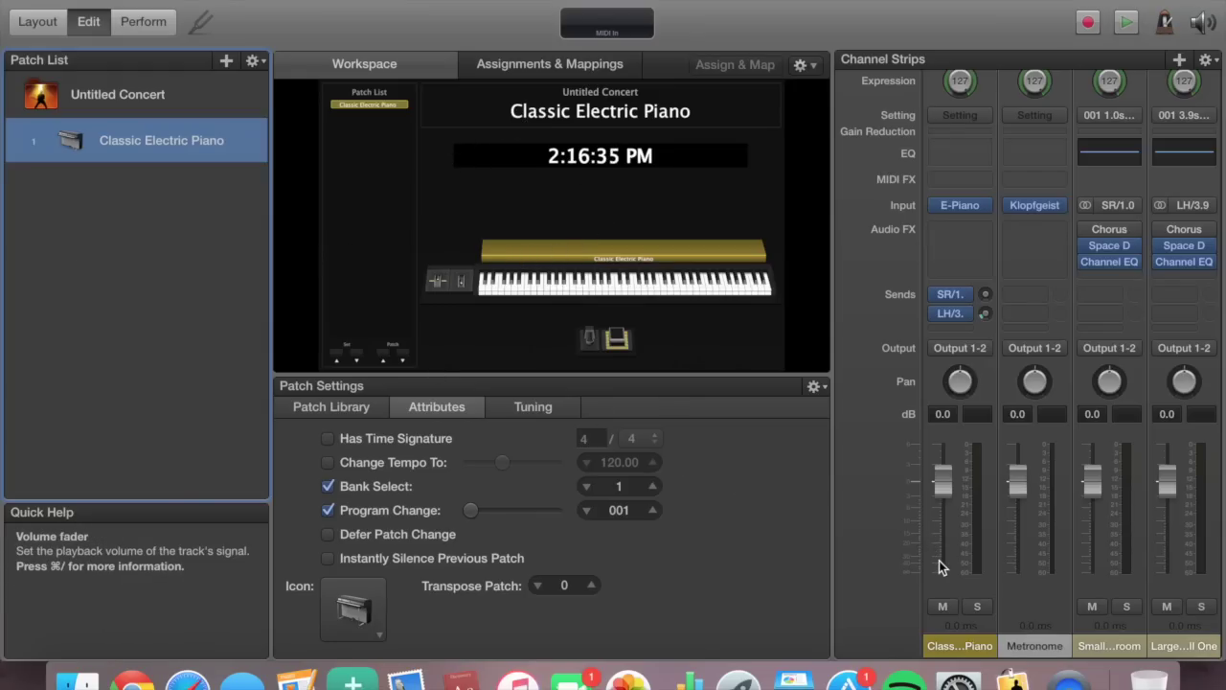
scroll(939, 561, left, 1)
scroll(939, 561, right, 1)
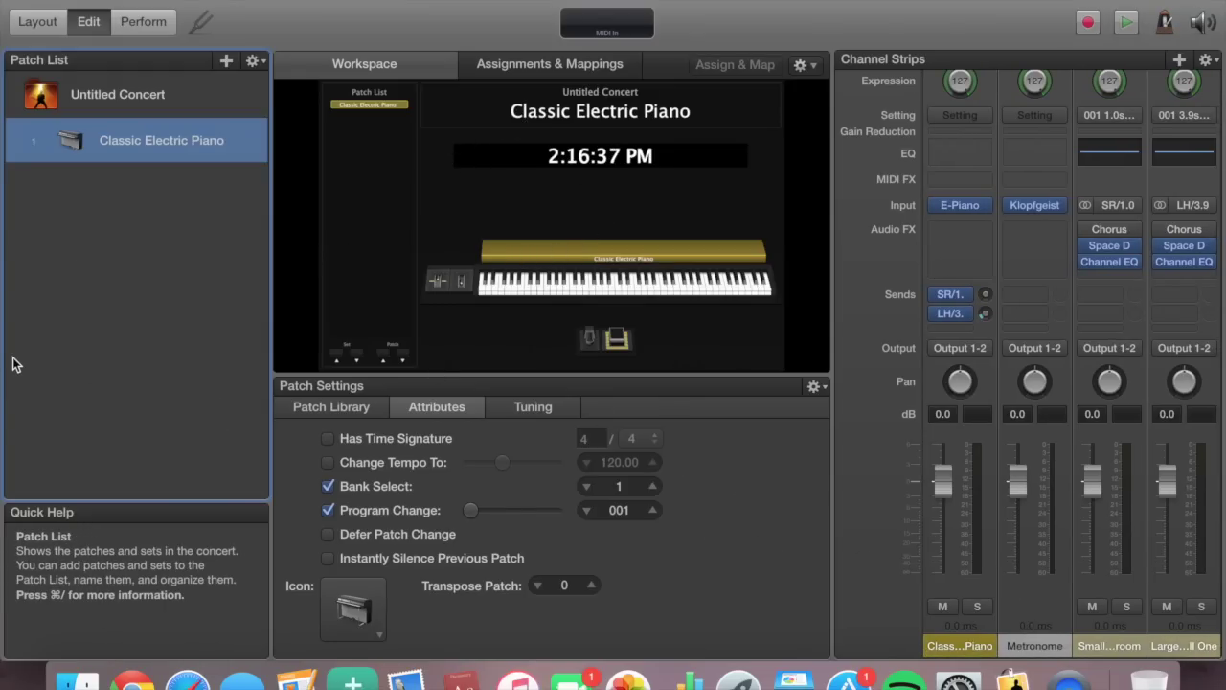
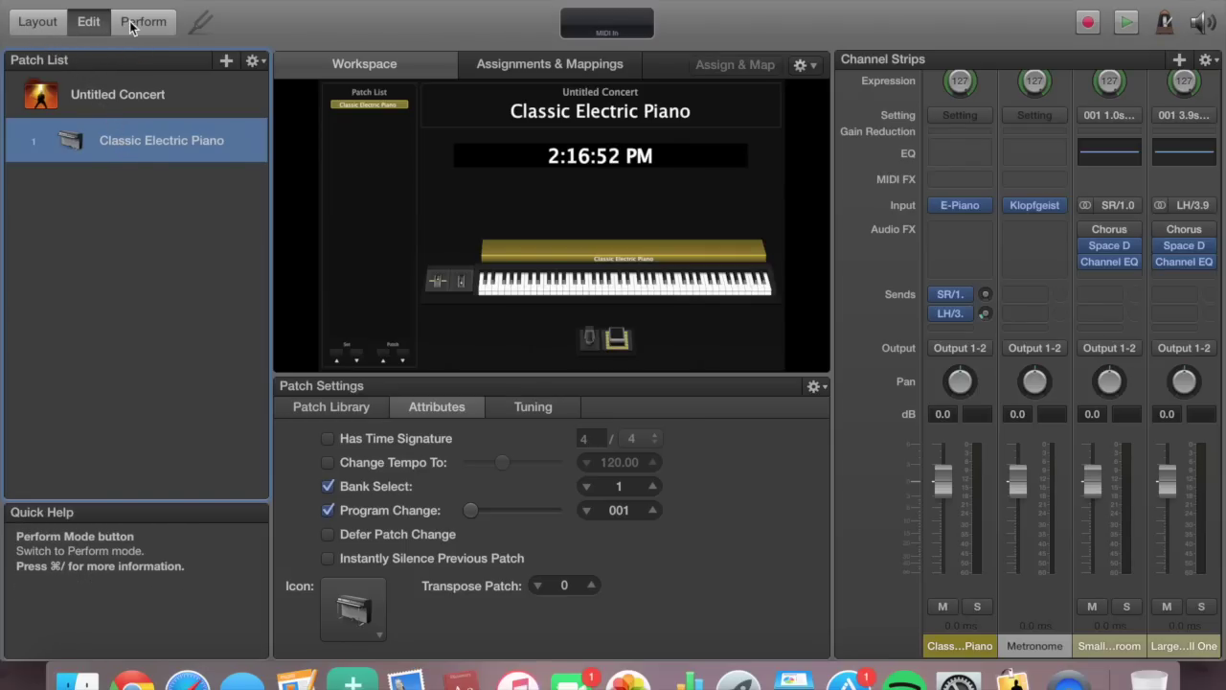
Switch to Layout mode and delete the template's existing keyboard control from the workspace
click(46, 30)
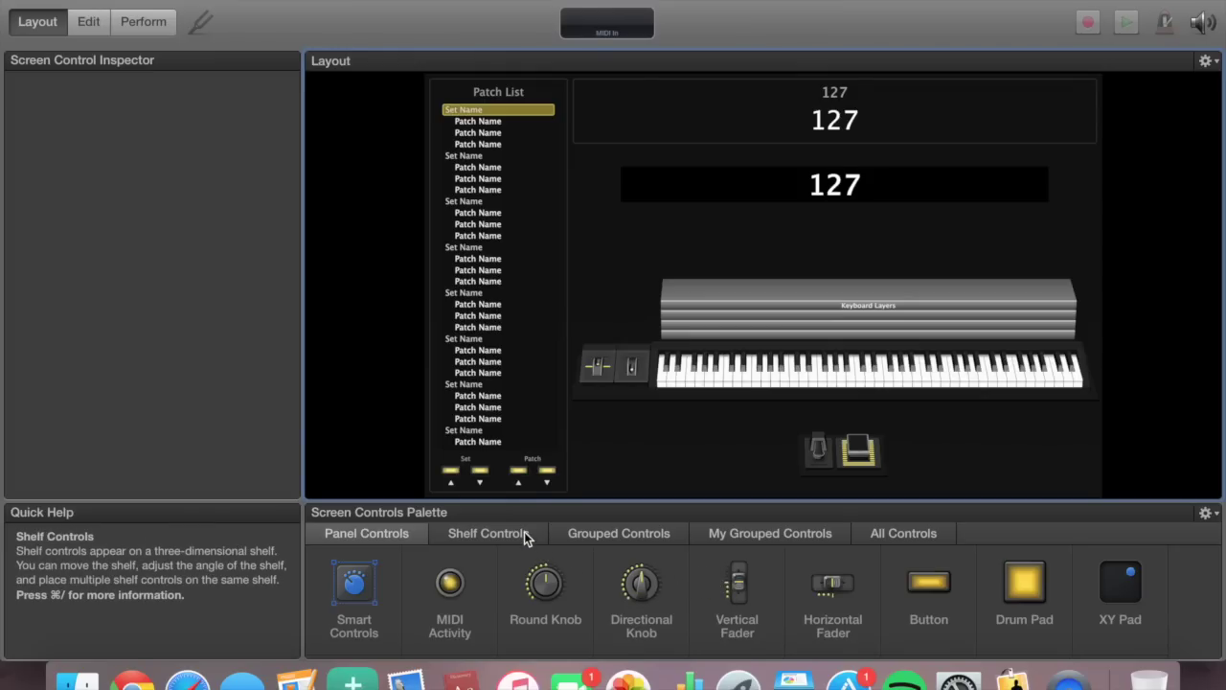
click(745, 382)
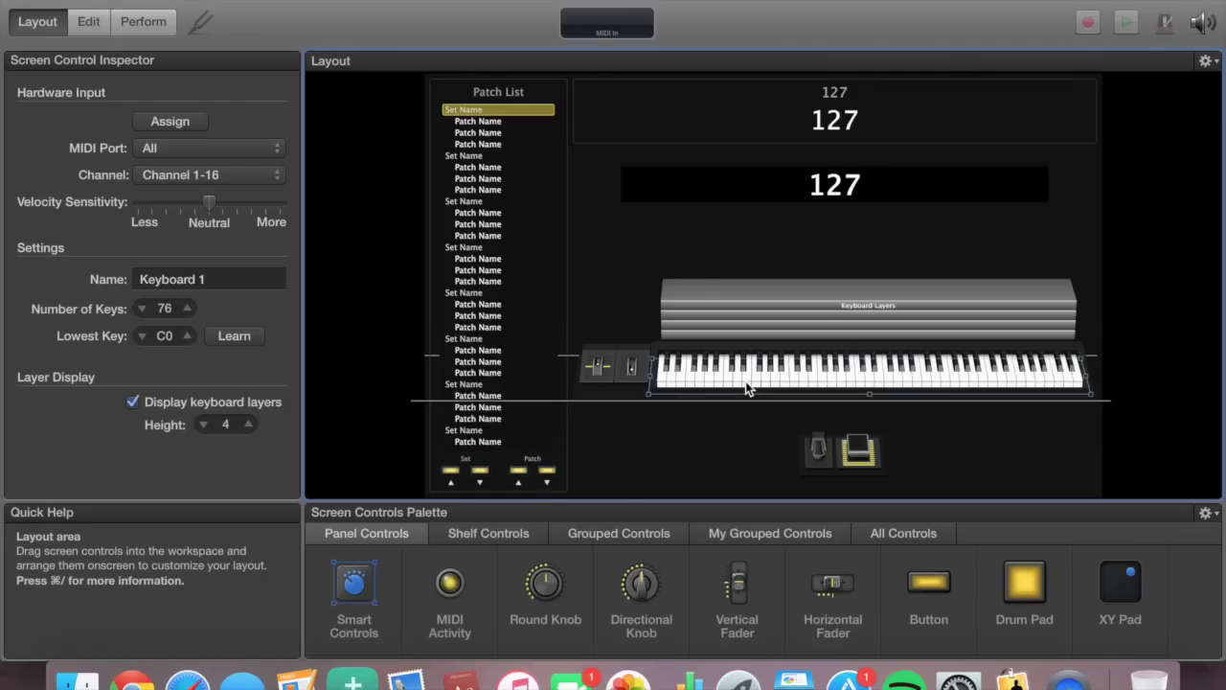
key(Delete)
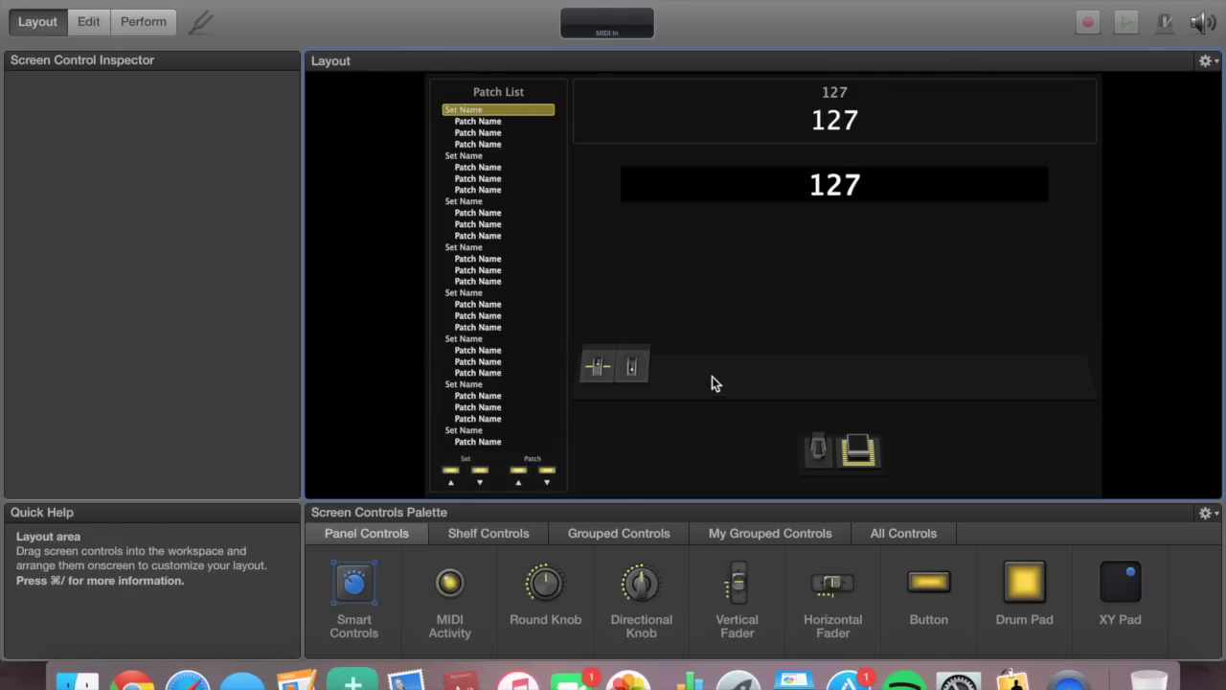
click(625, 367)
click(624, 326)
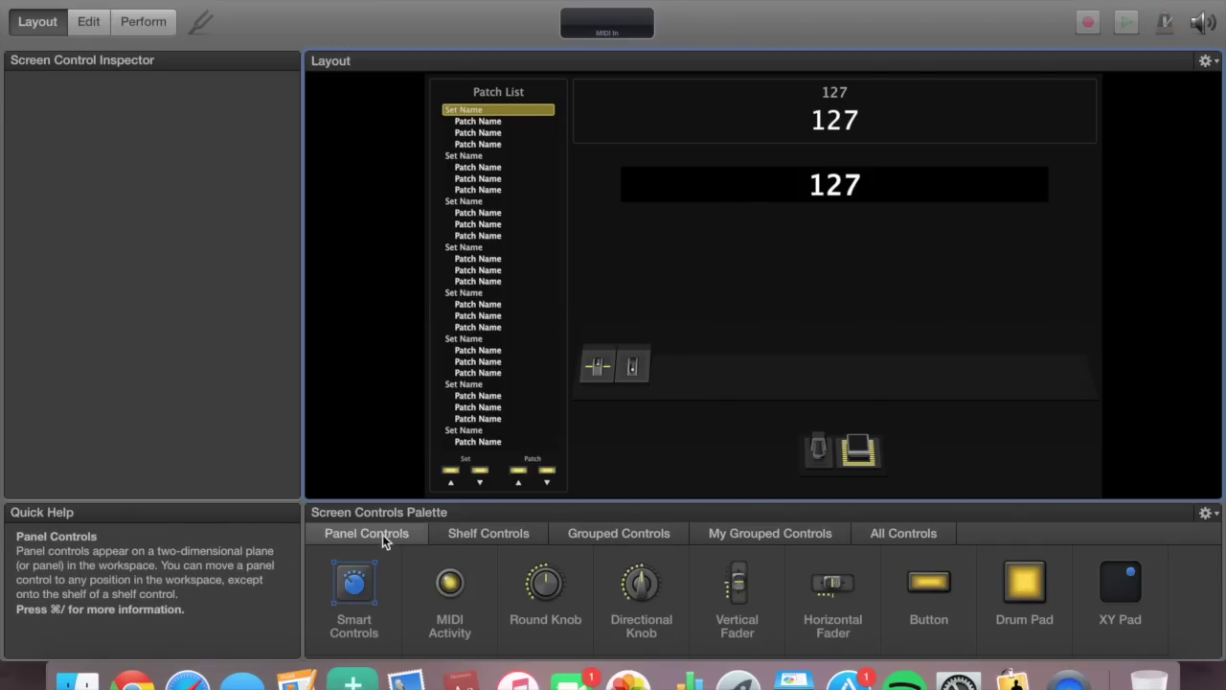
Add a Keyboard shelf control on the shelf beside the mod and pitch wheels
scroll(679, 579, down, 5)
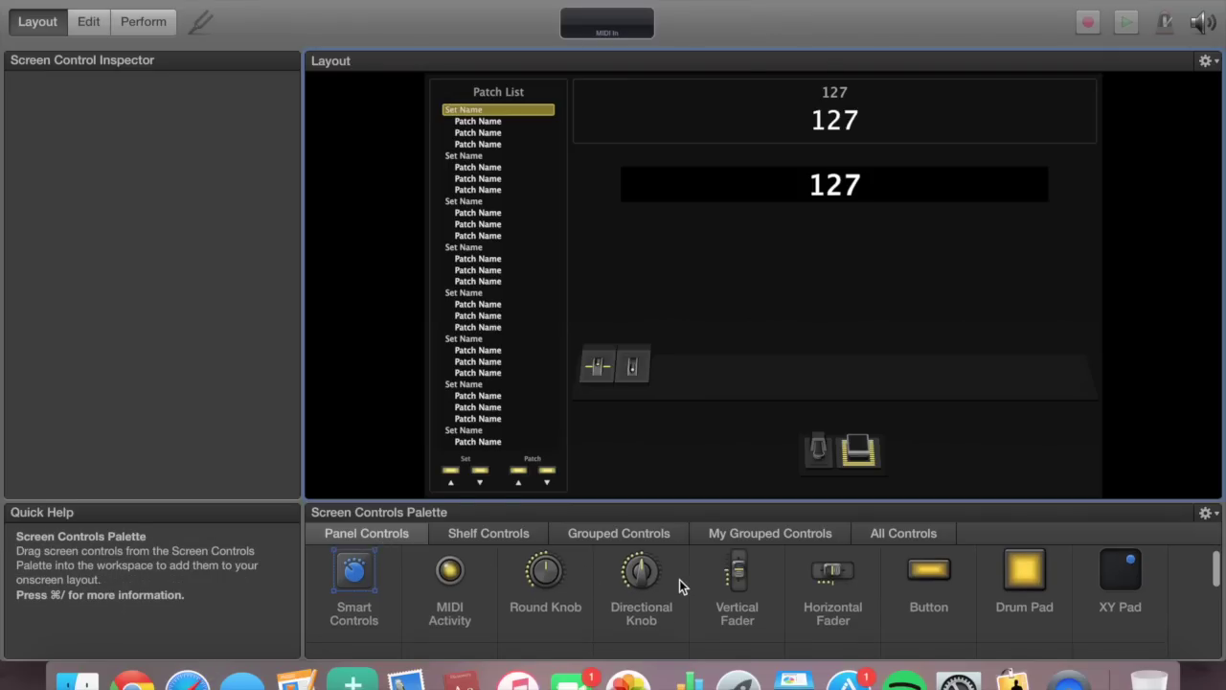
scroll(679, 580, up, 5)
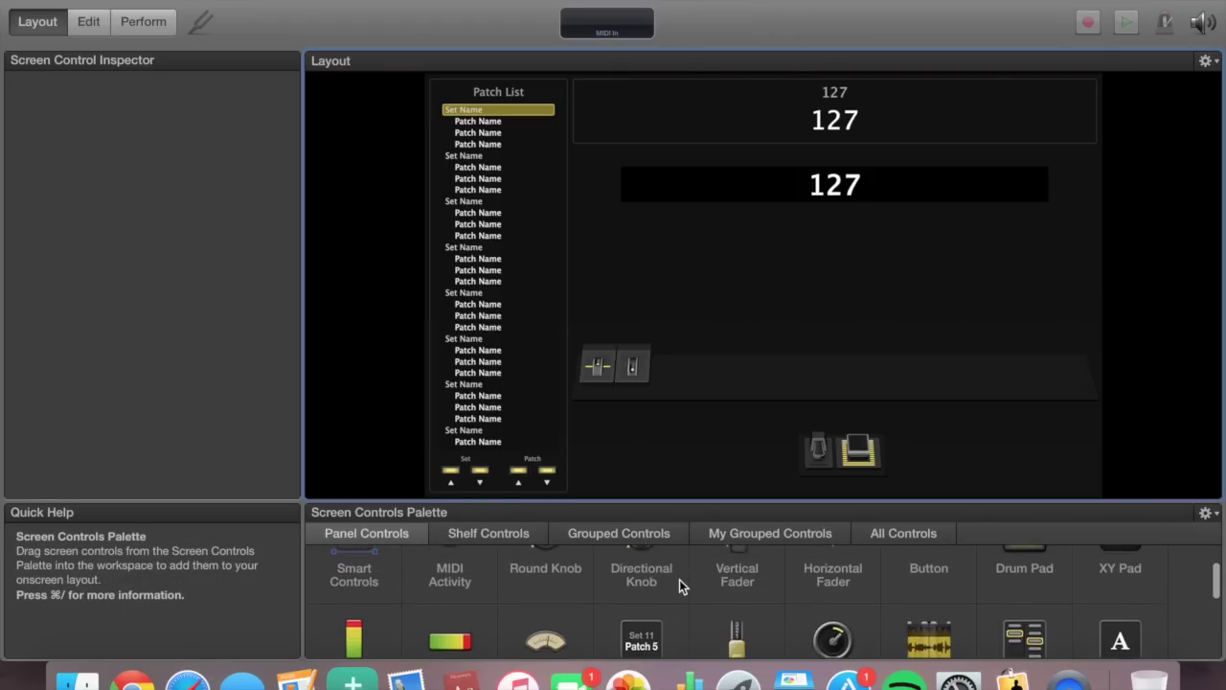
click(509, 537)
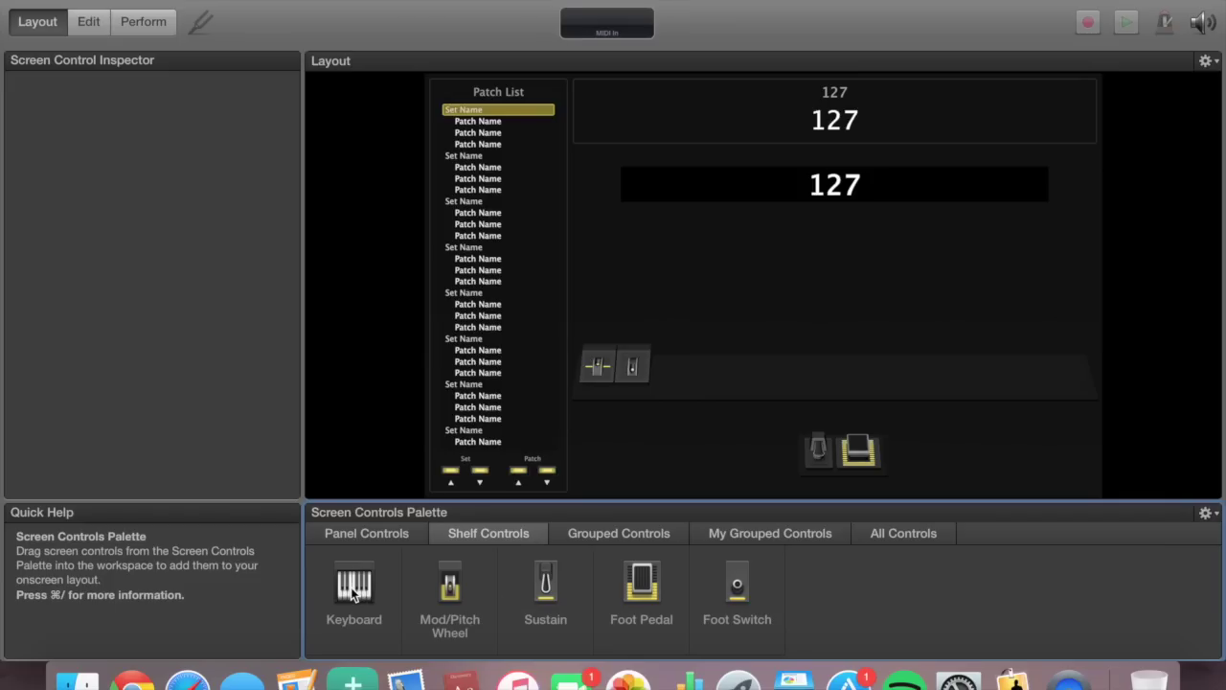
drag(353, 594, 859, 360)
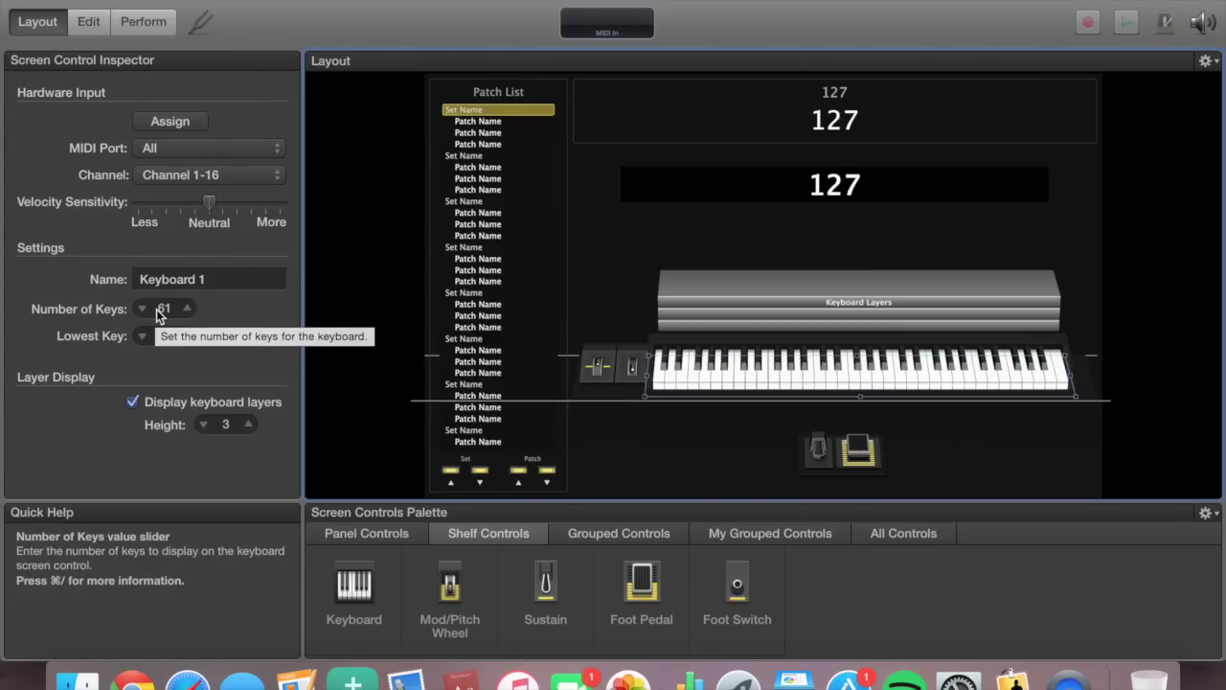
Set the new keyboard's number of keys to 49
mouse_move(163, 317)
mouse_down()
mouse_move(162, 330)
mouse_move(163, 273)
mouse_move(173, 311)
mouse_up()
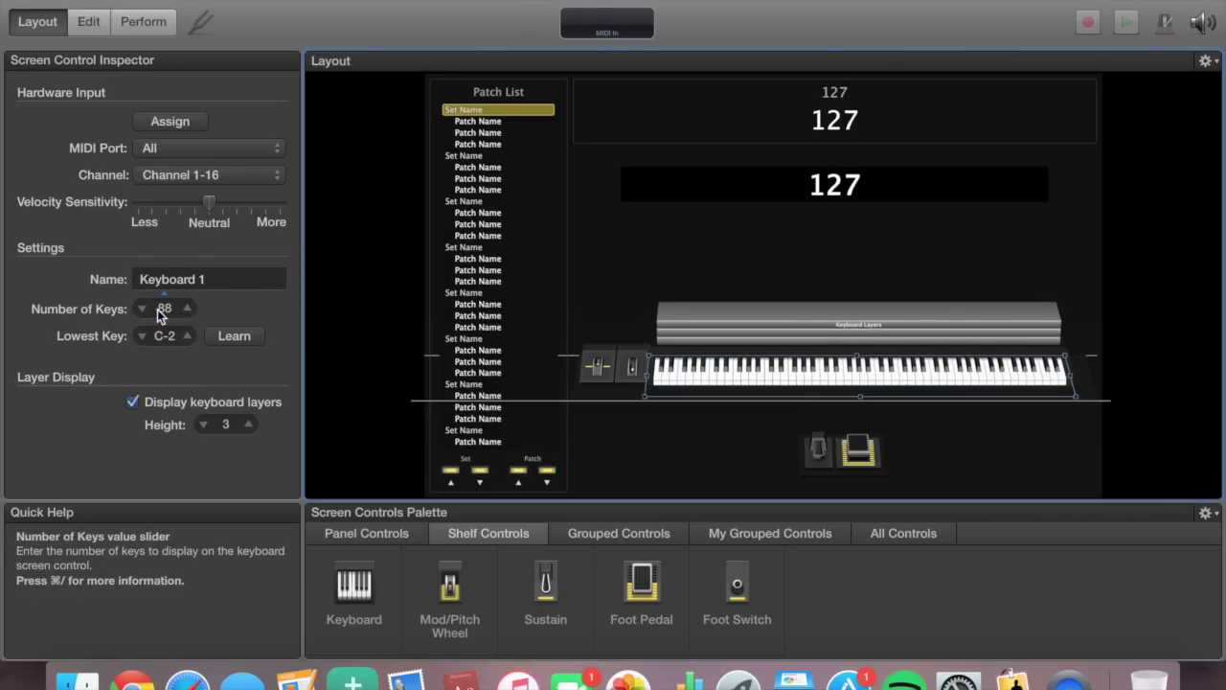
double_click(163, 313)
text(49)
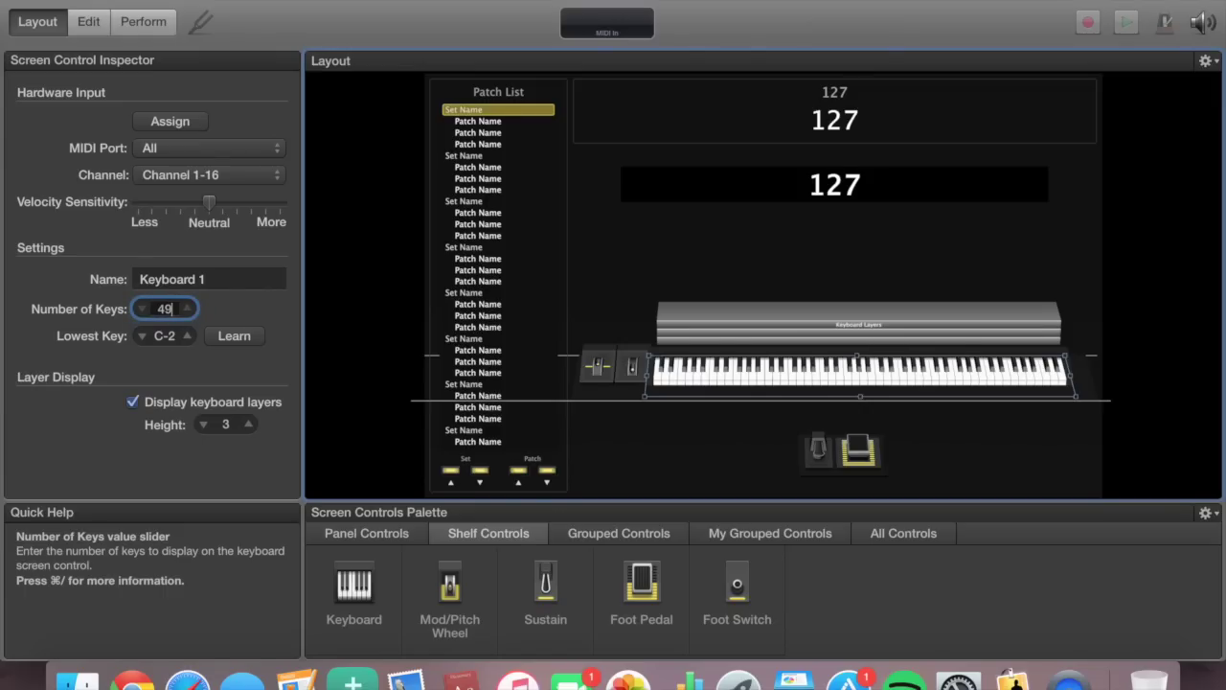
key(Return)
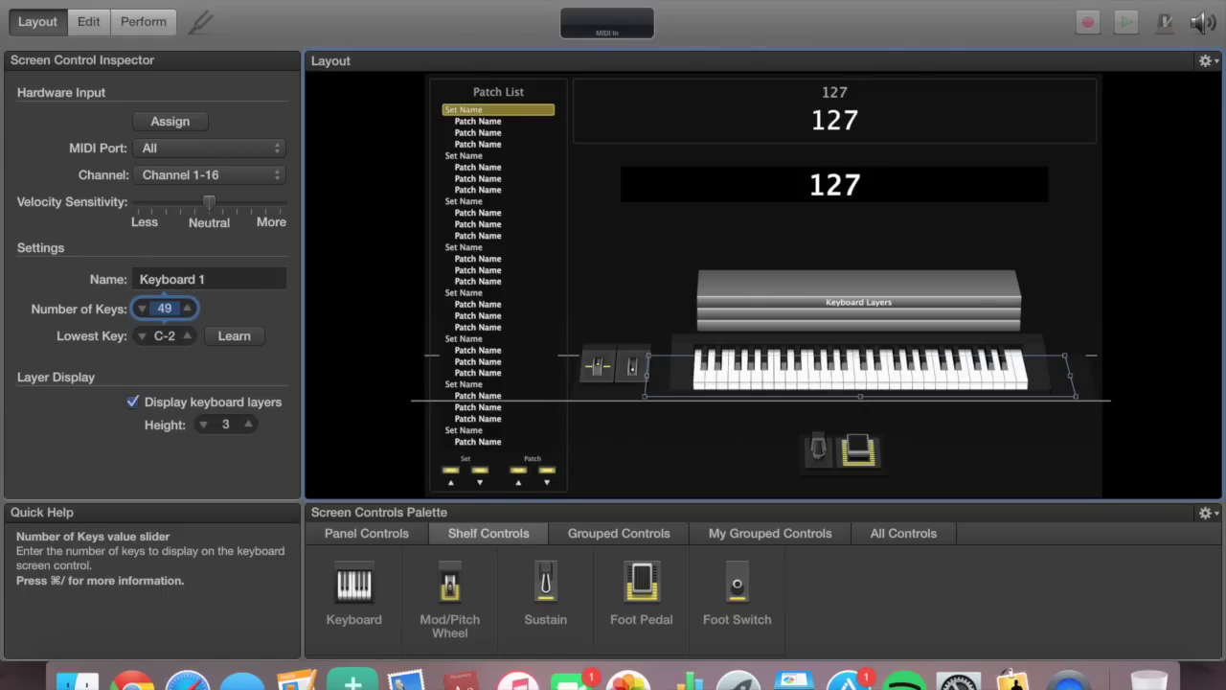
Extend the keyboard's frame toward the mod and pitch wheels and turn off the display of keyboard layers
click(646, 381)
drag(647, 382, 616, 377)
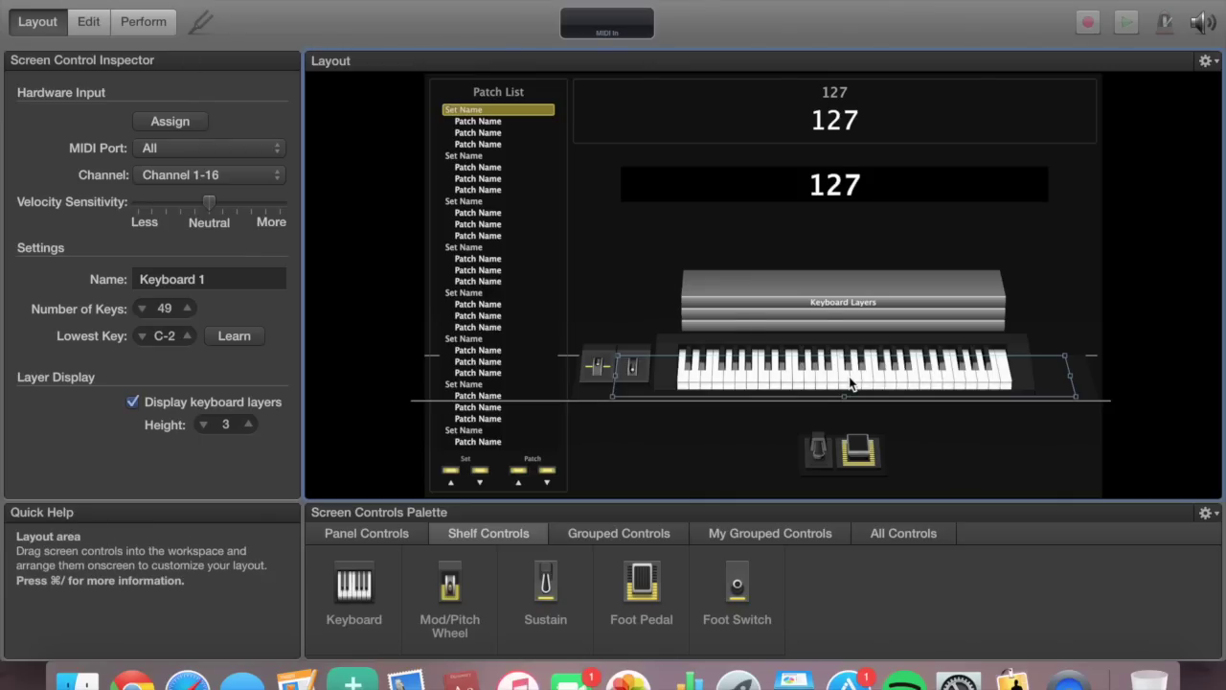
click(132, 403)
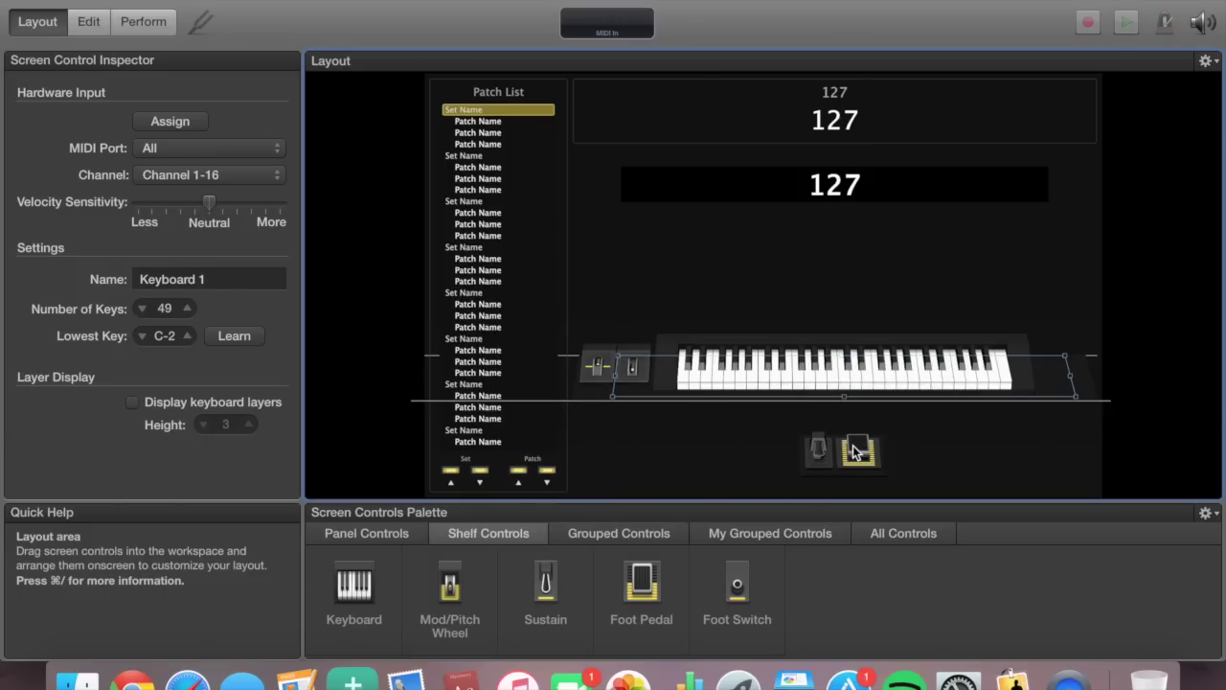
Delete the existing sustain pedal and foot pedal controls below the keyboard
drag(822, 454, 819, 435)
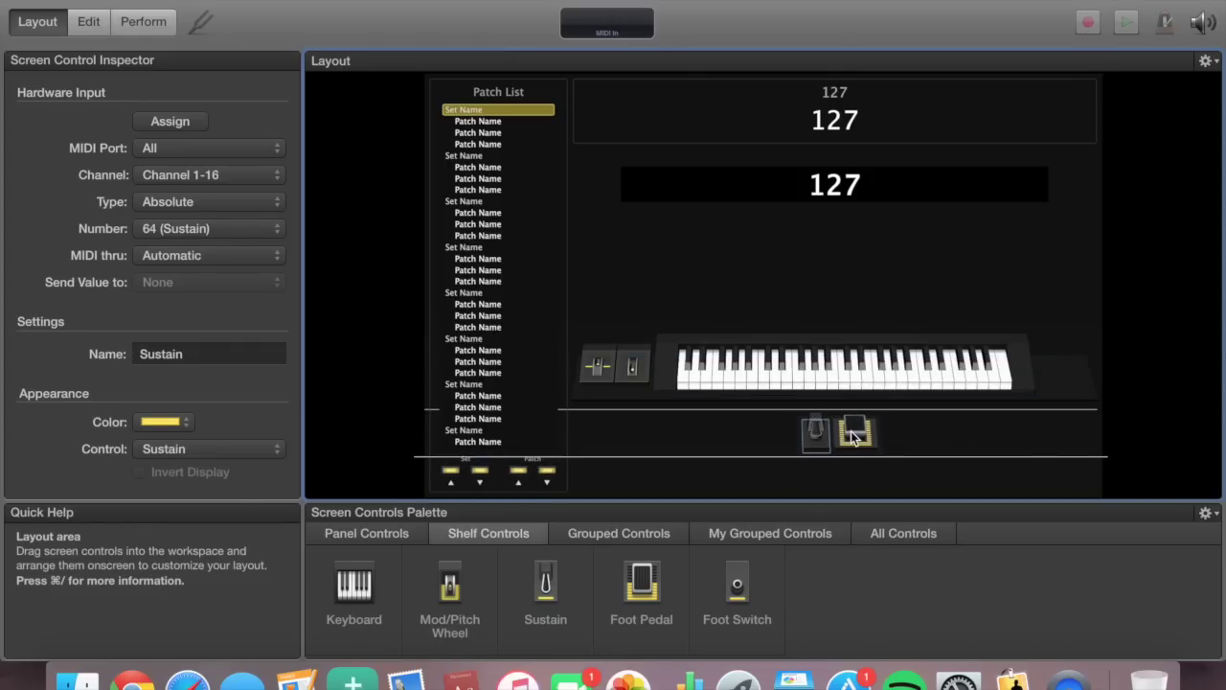
click(853, 437)
key(Delete)
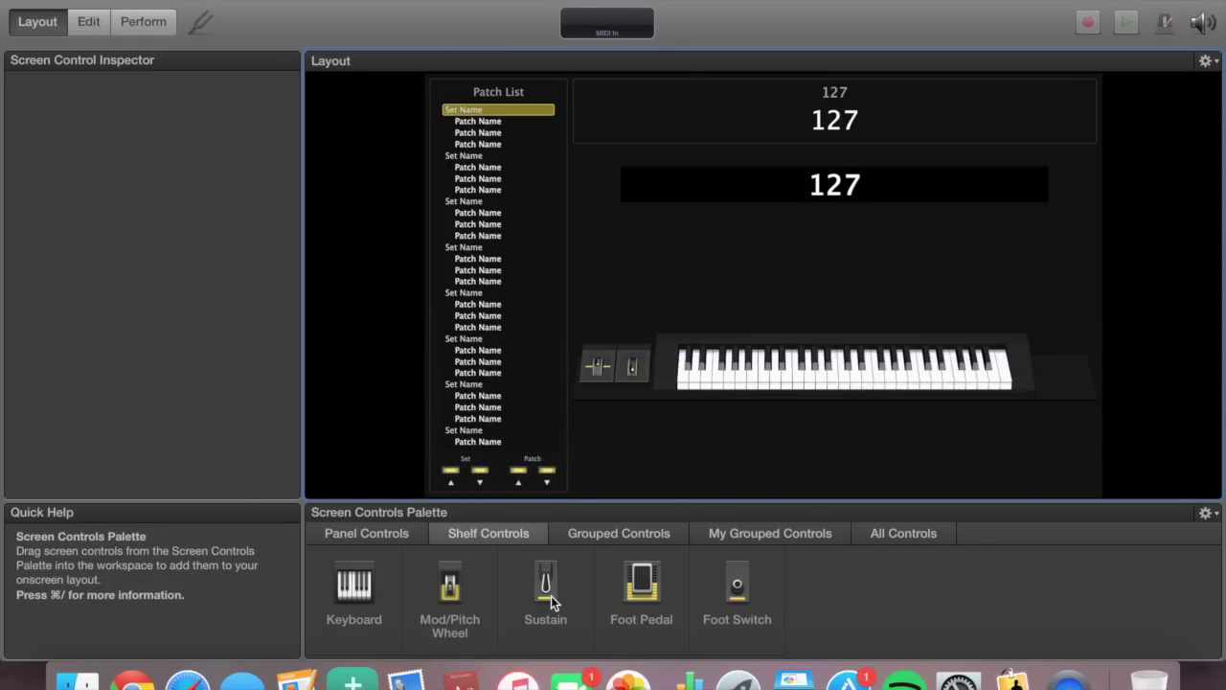
Add a new Sustain shelf control centred below the keyboard
drag(542, 595, 811, 420)
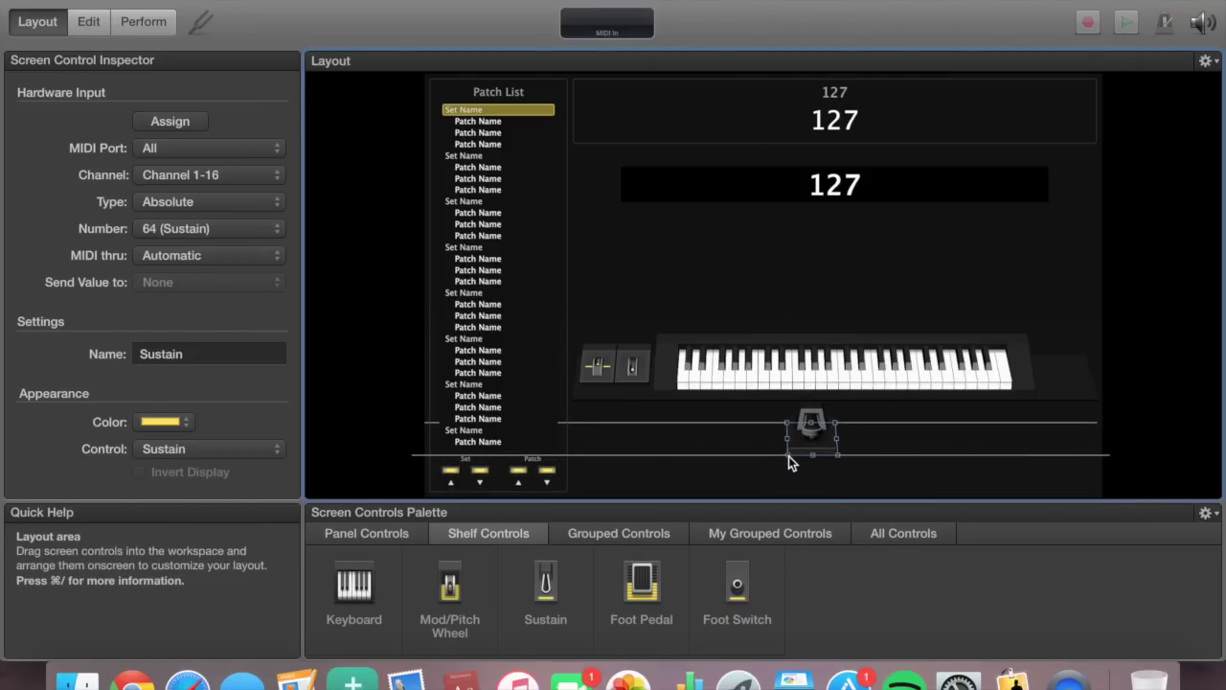
click(791, 456)
click(801, 449)
drag(787, 456, 815, 456)
click(873, 440)
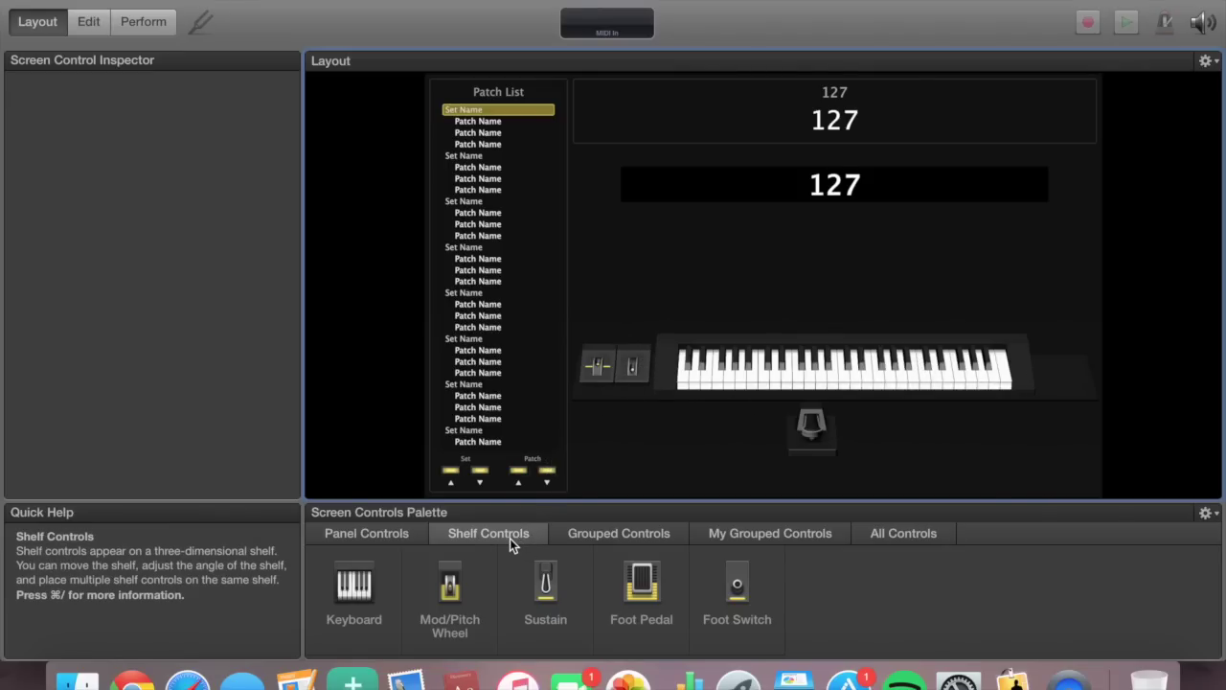
Add a group of 8 Vertical Faders directly above the keyboard and shrink it to roughly end at the keyboard's edge
click(395, 540)
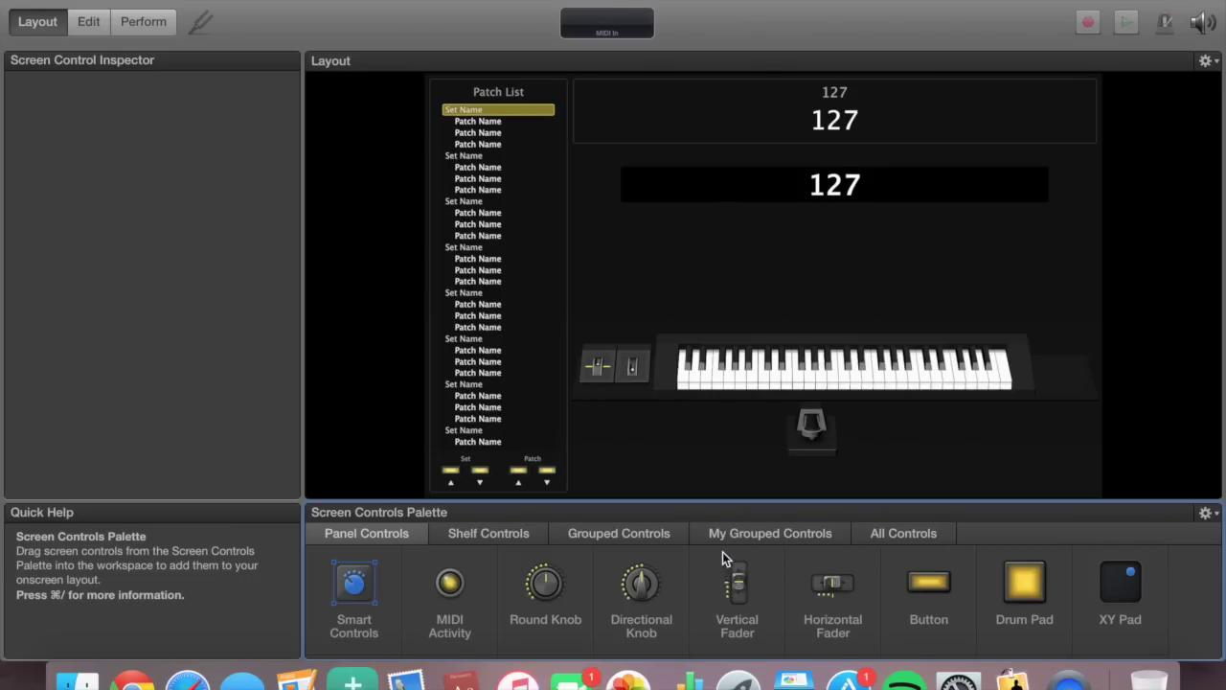
click(604, 538)
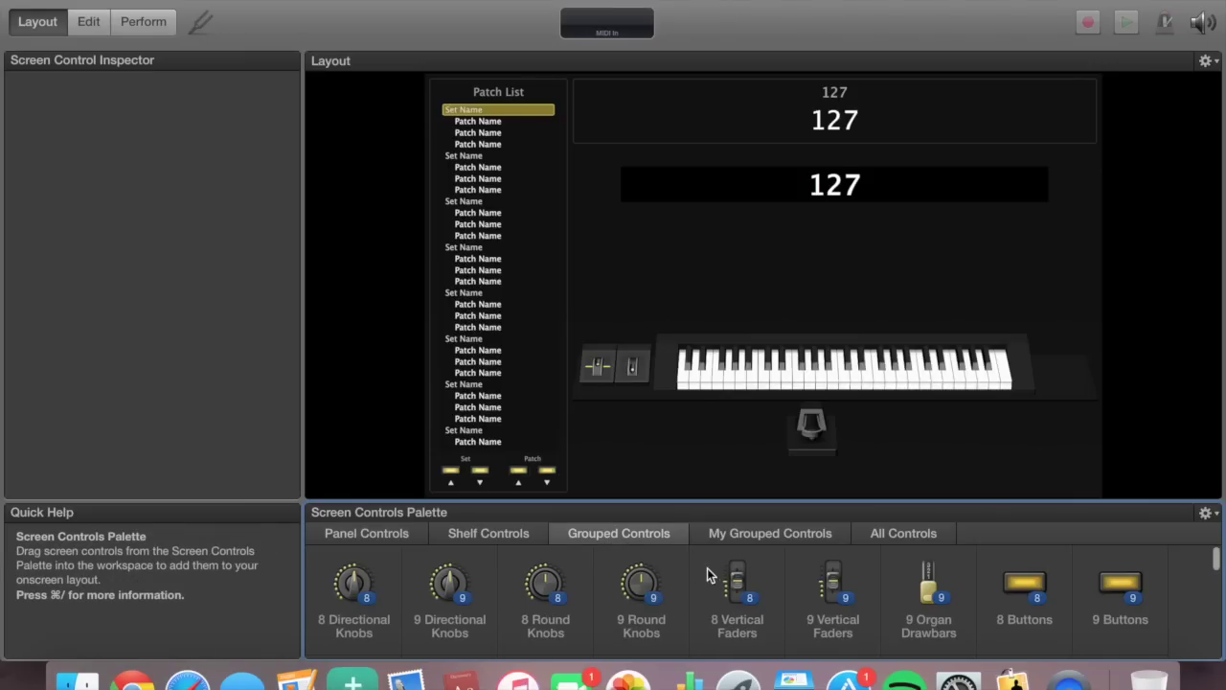
drag(738, 587, 775, 301)
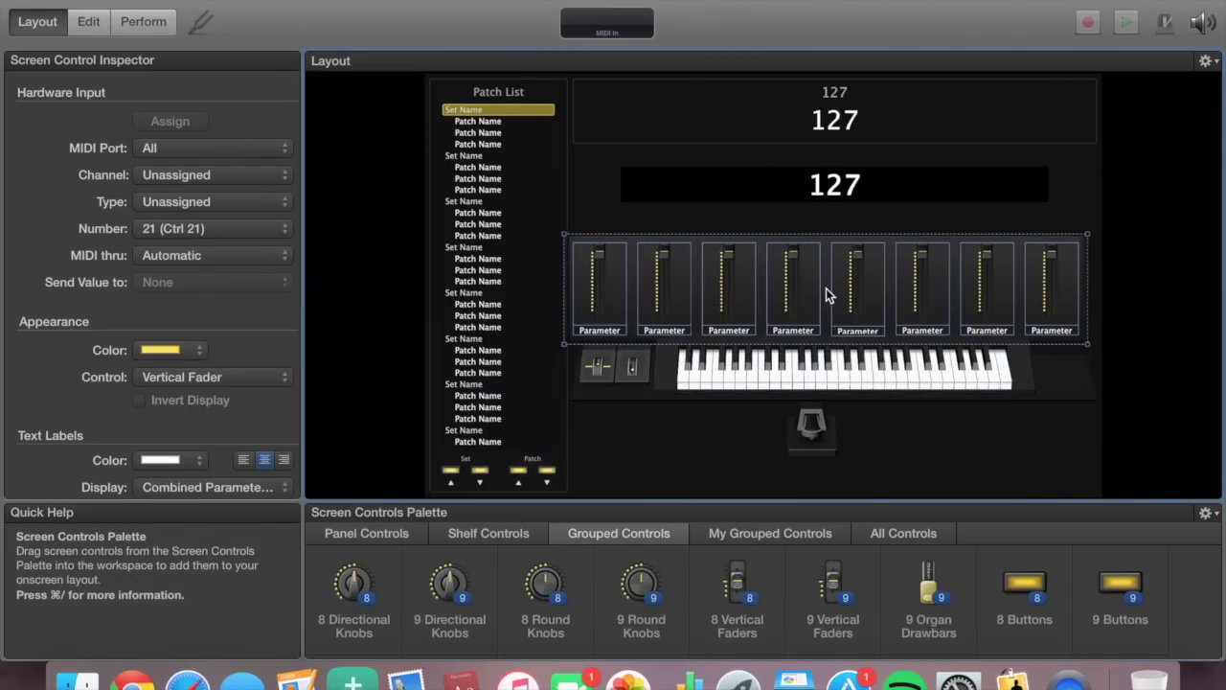
click(1096, 236)
click(1080, 251)
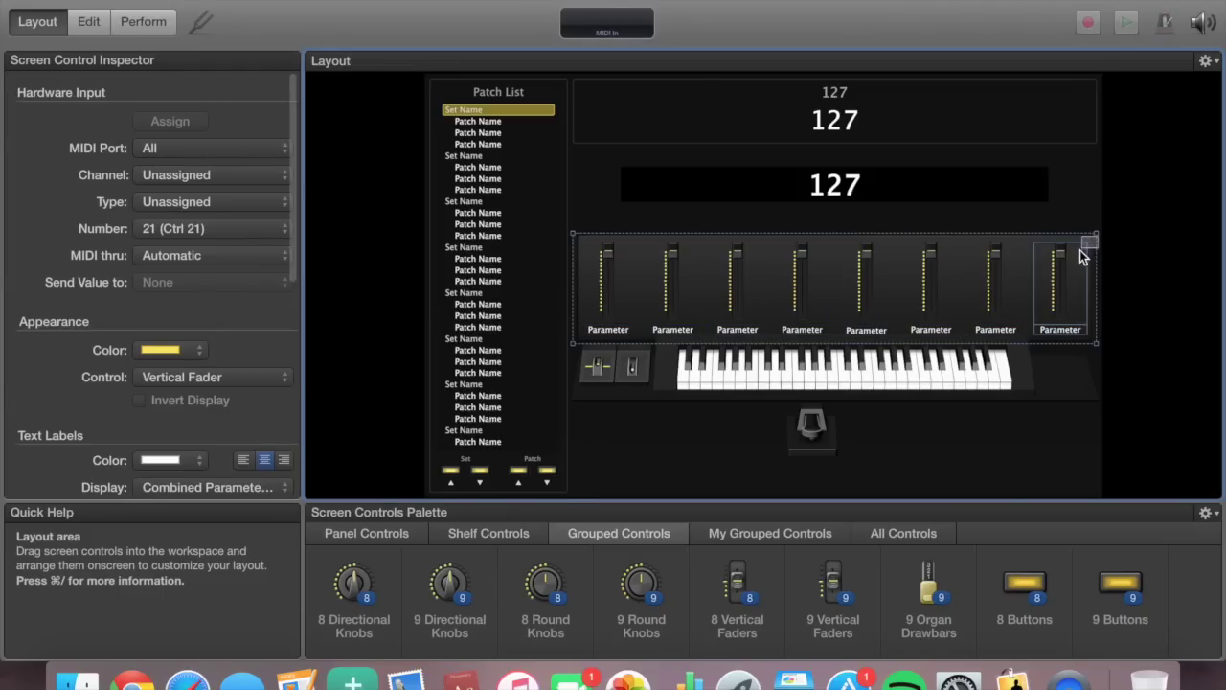
drag(1096, 234, 1042, 292)
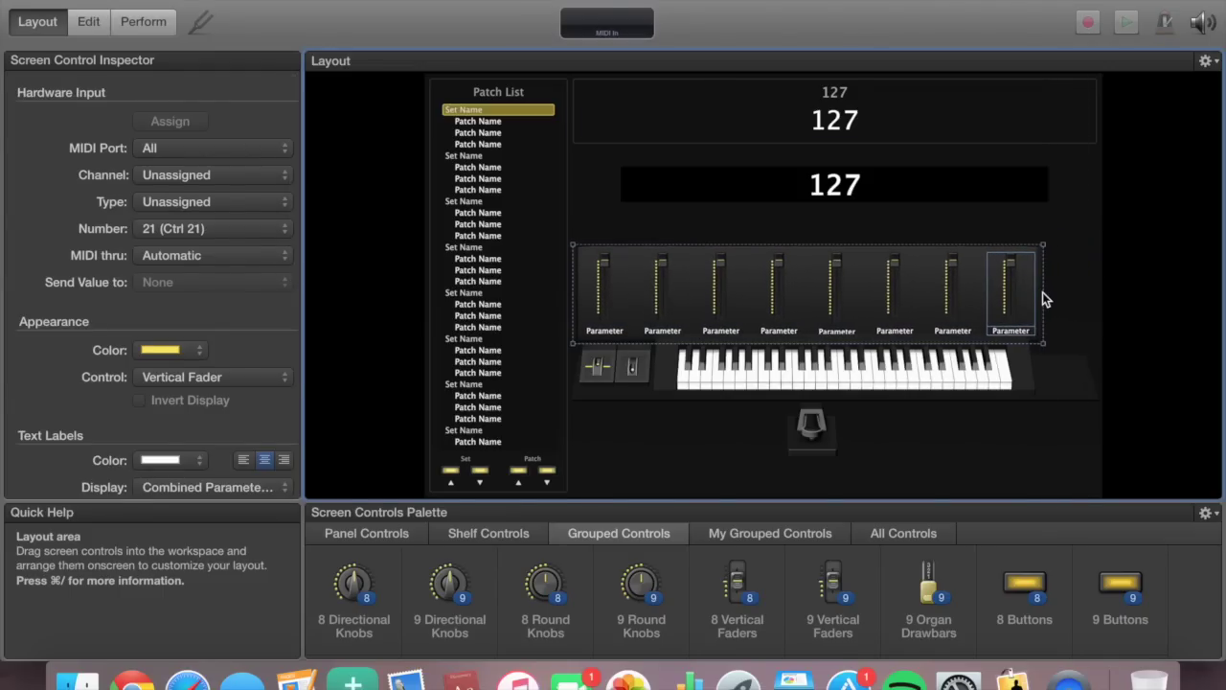
Delete the clock display and the concert and patch name displays with their background panel above the faders
click(912, 189)
key(Delete)
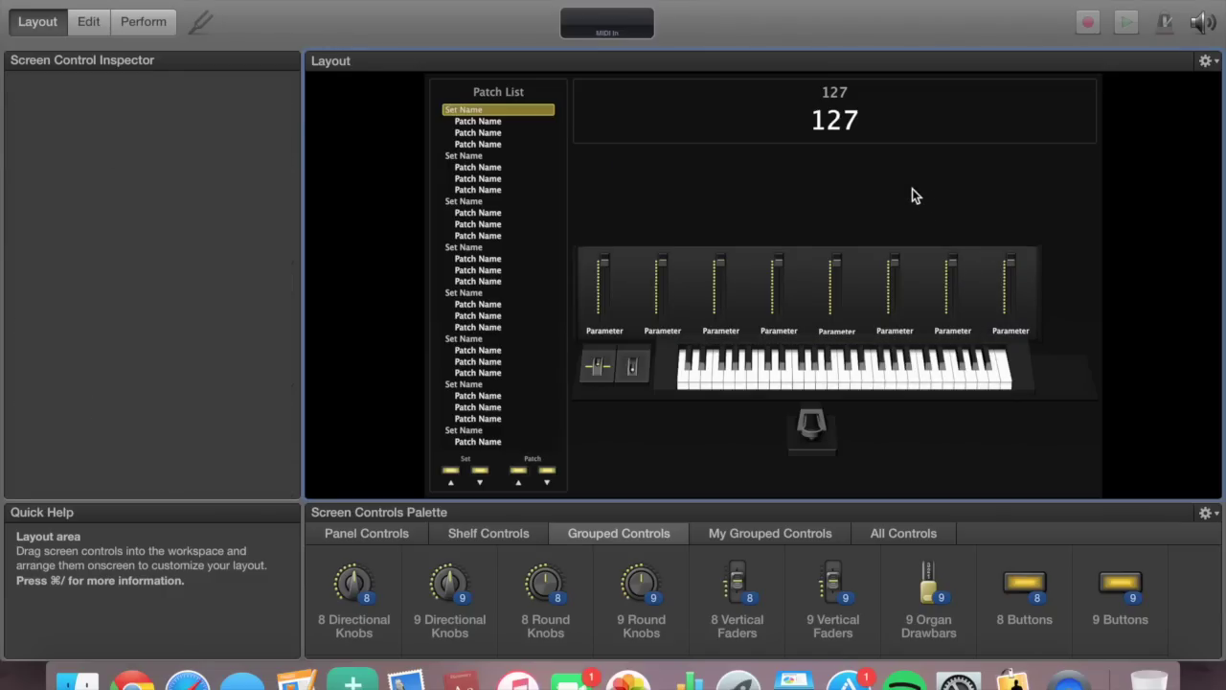
click(882, 135)
key(Delete)
click(867, 105)
key(Delete)
click(845, 100)
key(Delete)
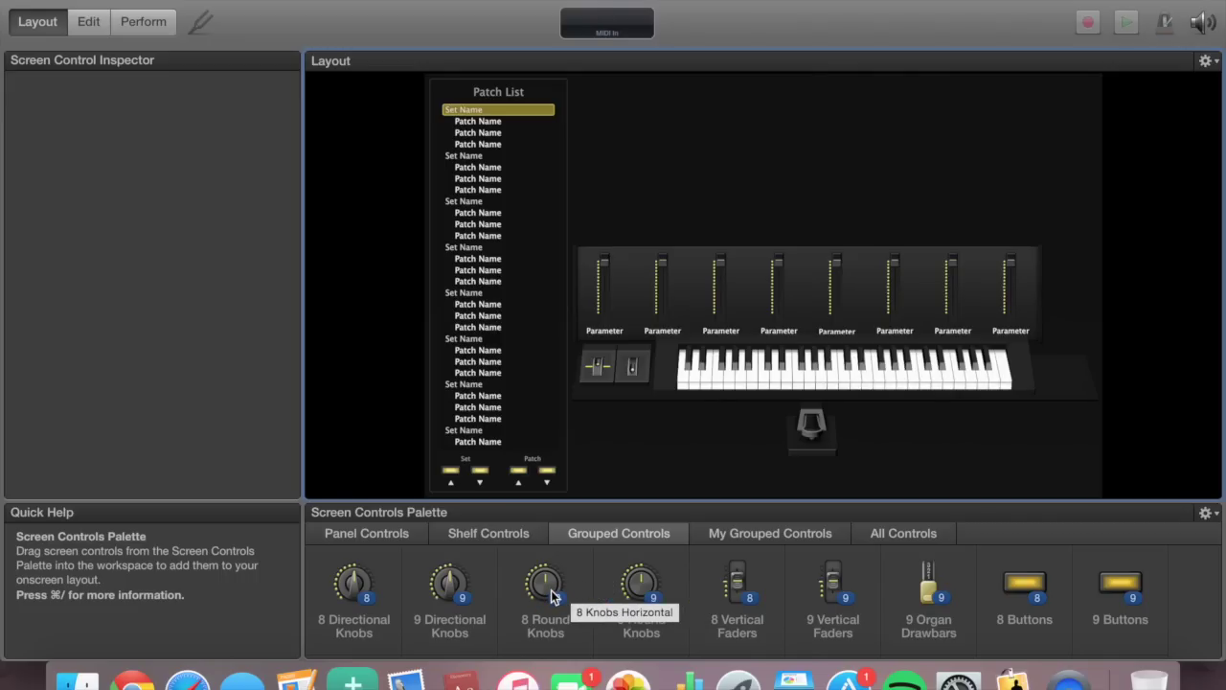
Add a group of 8 Round Knobs directly above the faders, shrink it to the fader group's width and align it with them
drag(550, 596, 972, 205)
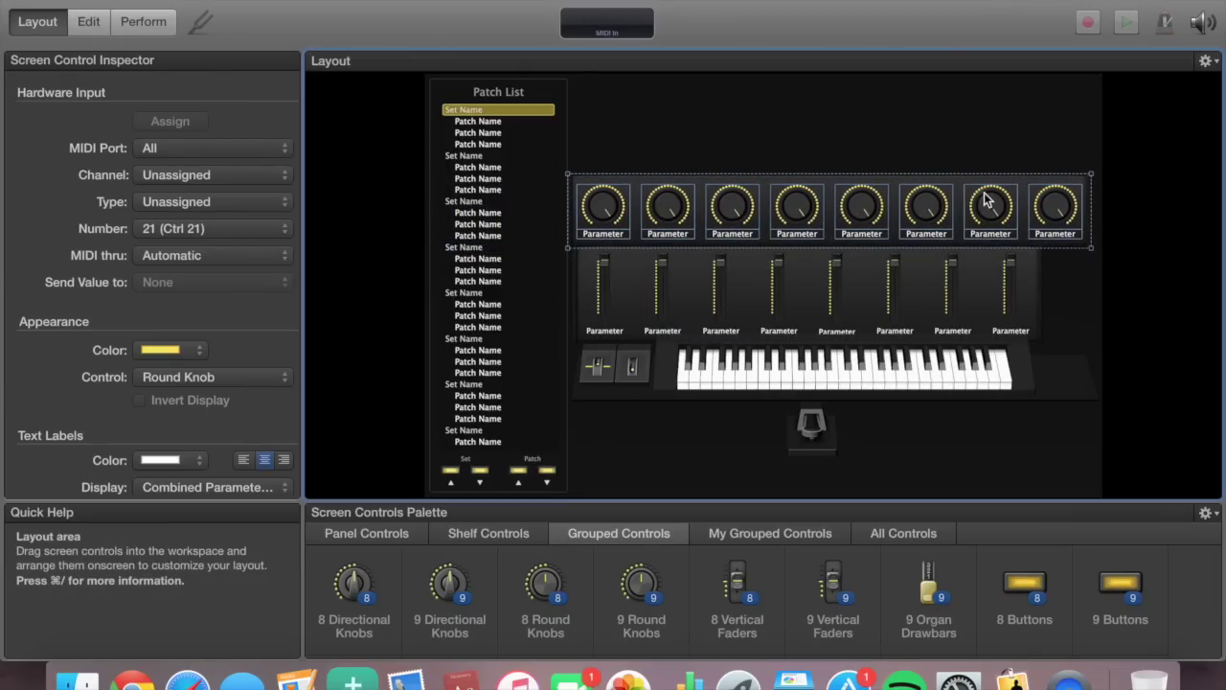
mouse_move(1088, 175)
mouse_down()
mouse_move(1075, 185)
mouse_move(1089, 173)
mouse_up()
click(1090, 174)
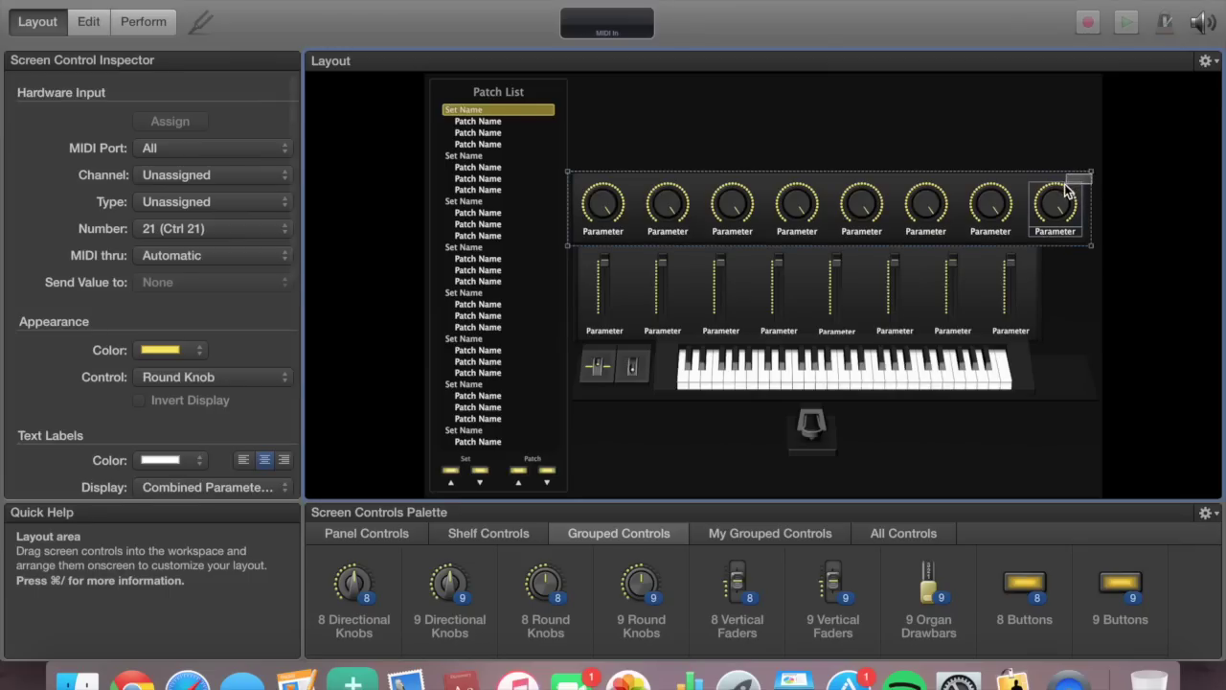
click(1083, 184)
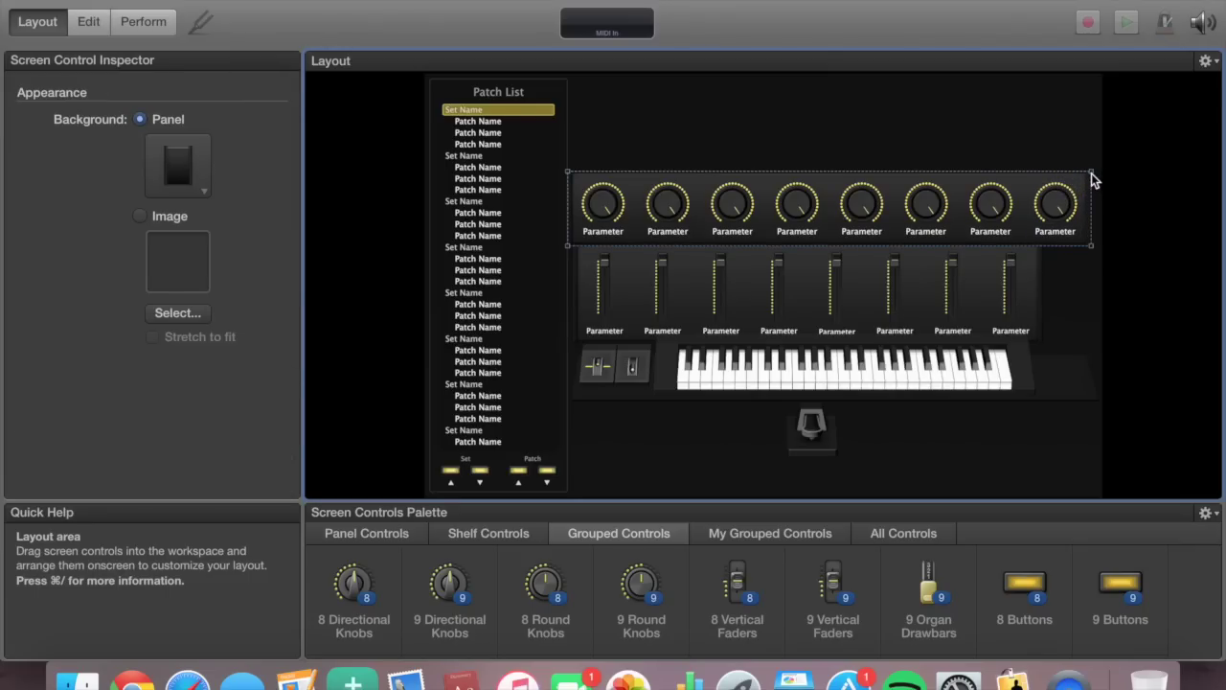
drag(1092, 173, 1041, 205)
click(1062, 216)
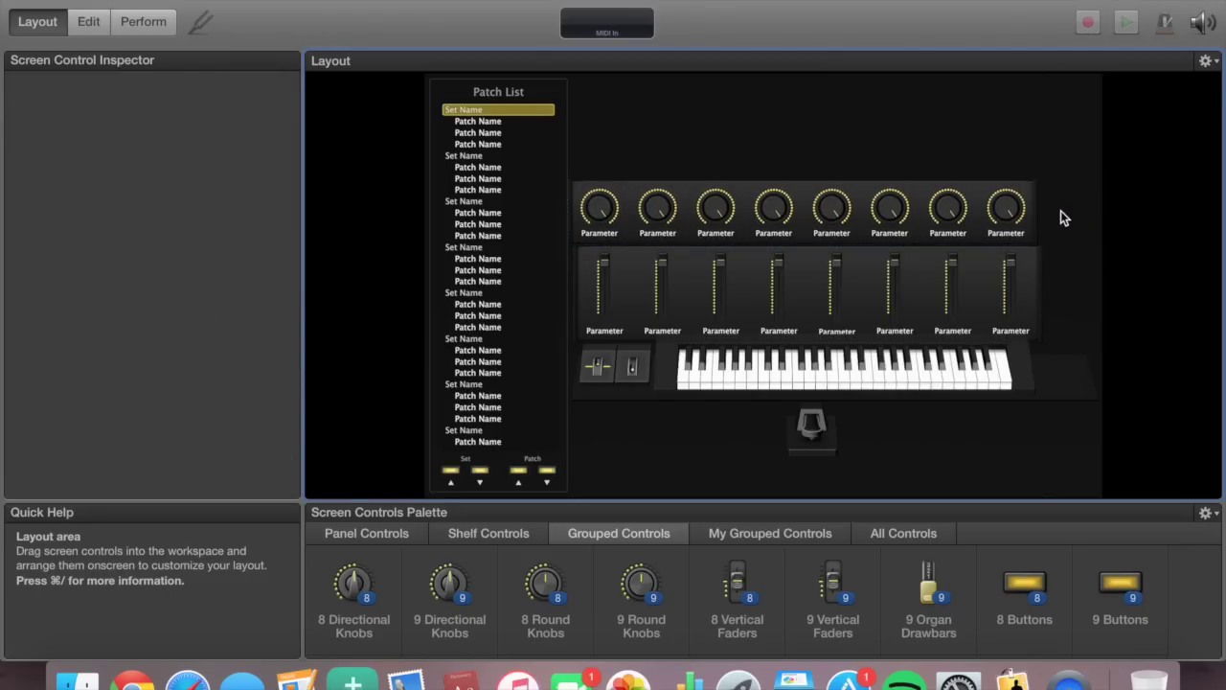
click(950, 214)
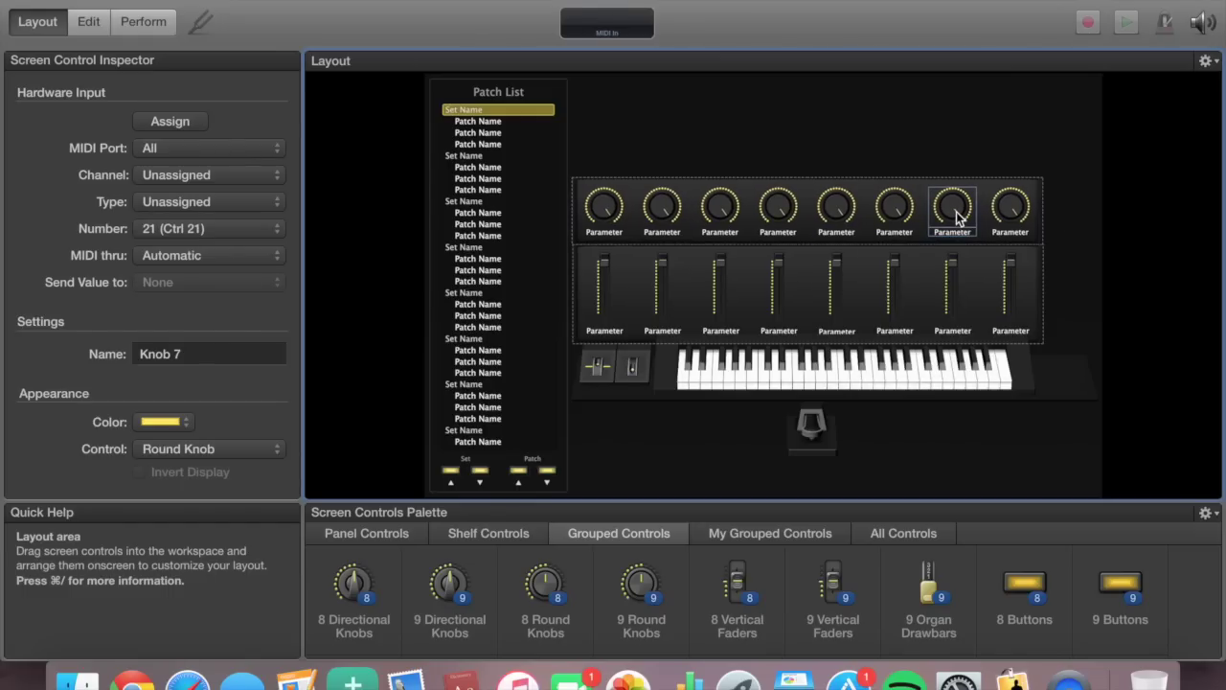
click(1070, 281)
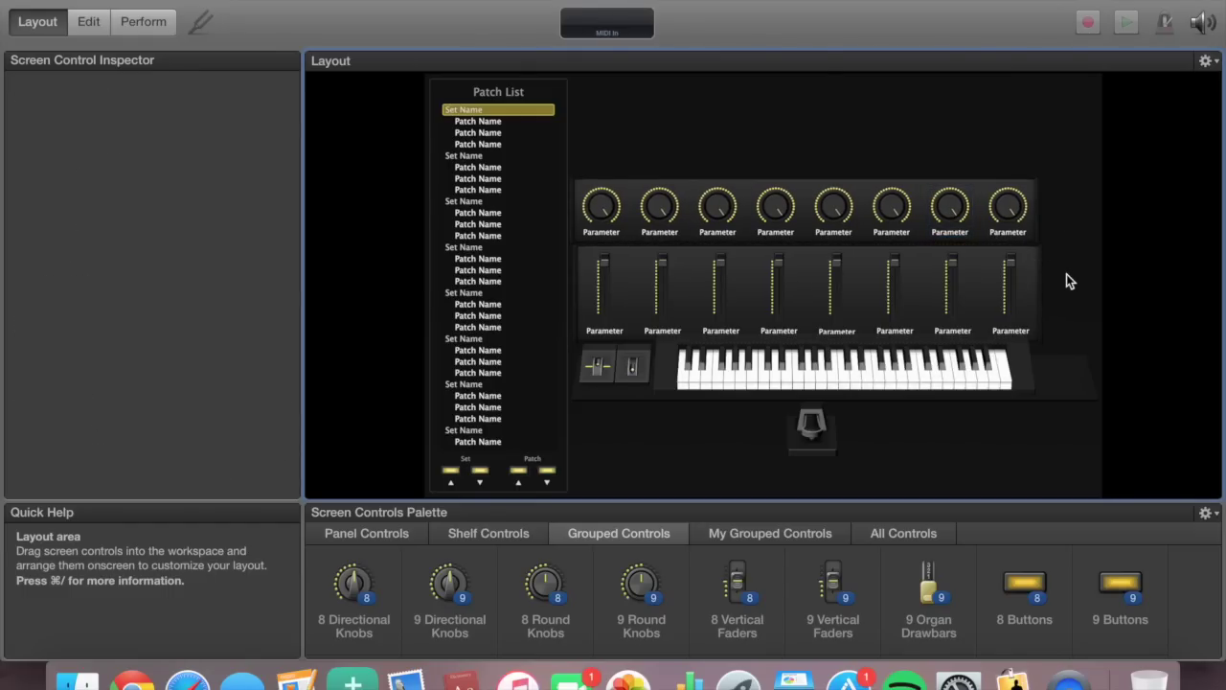
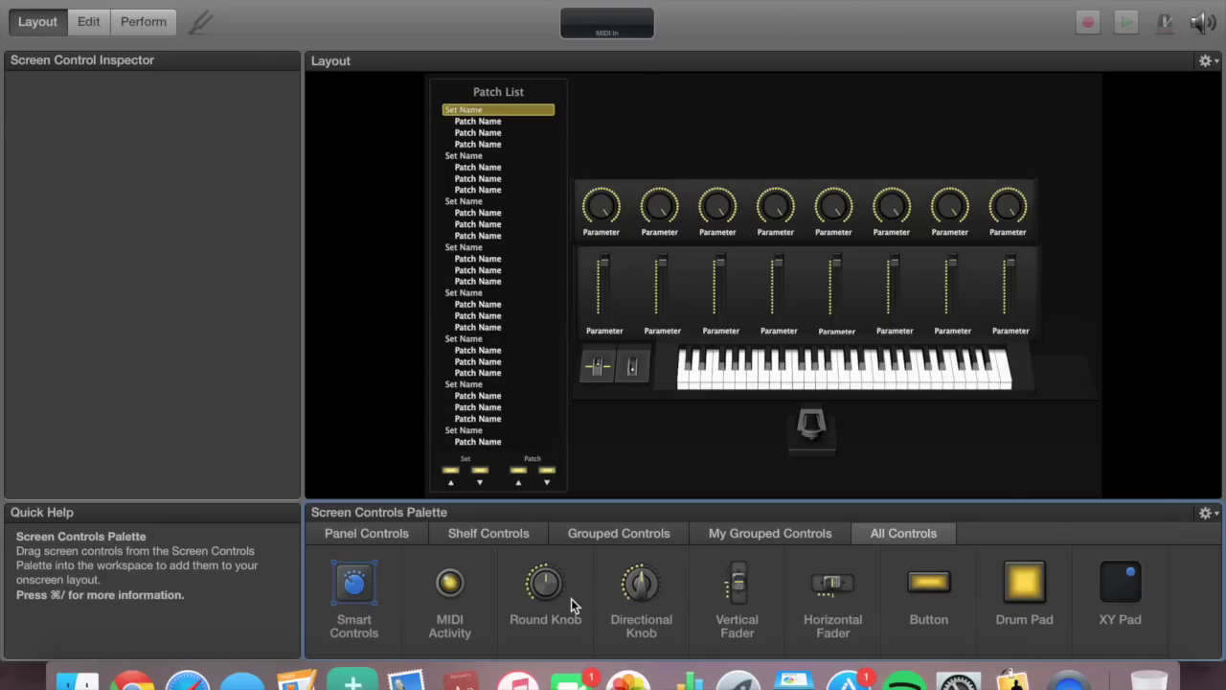
Add a Horizontal Meter in the empty space above the rightmost knobs of the layout
scroll(571, 599, down, 3)
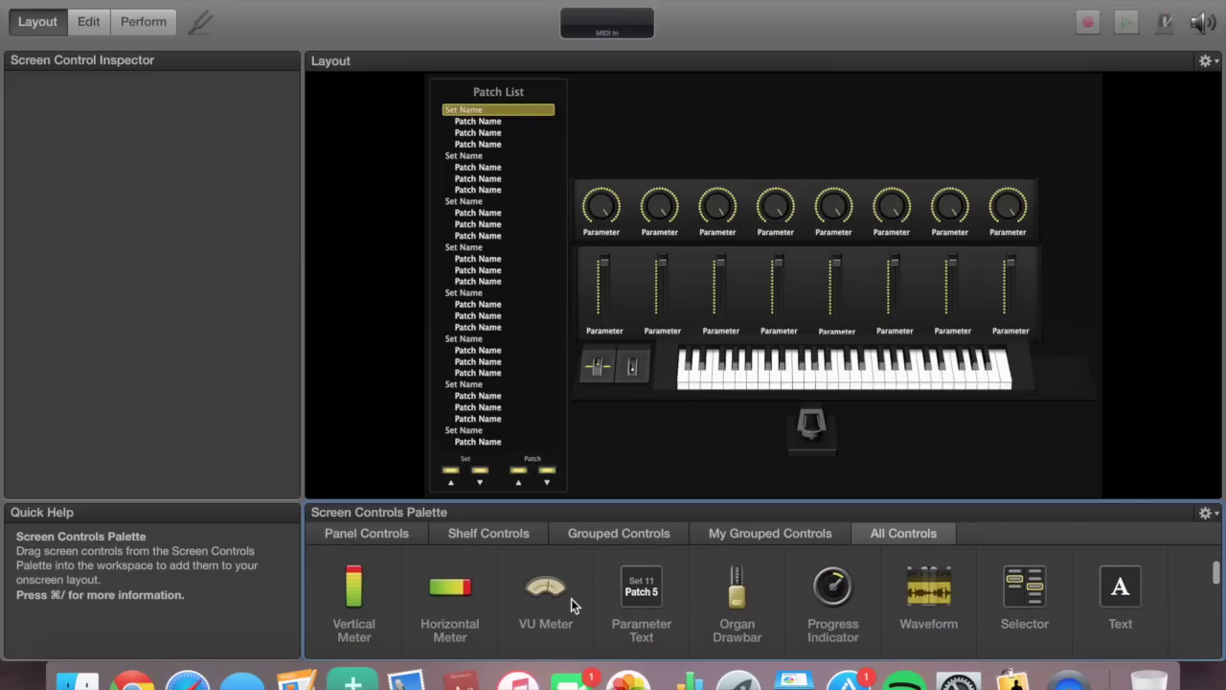
scroll(571, 599, down, 1)
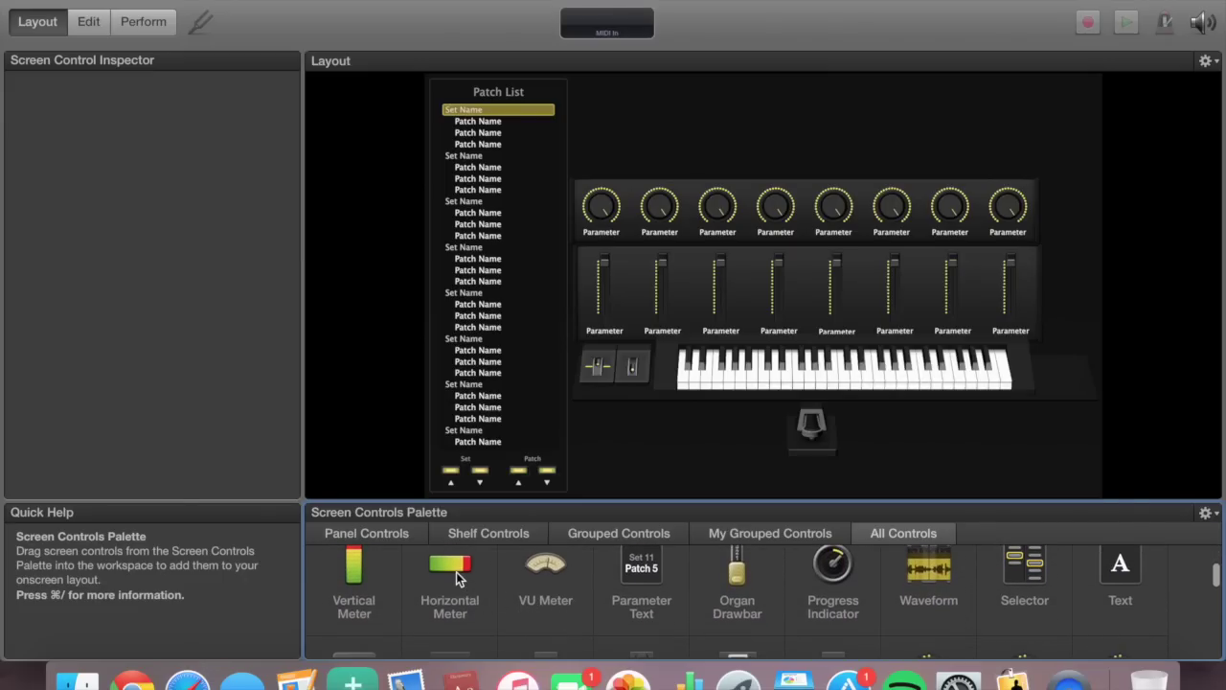
drag(452, 567, 995, 114)
click(887, 130)
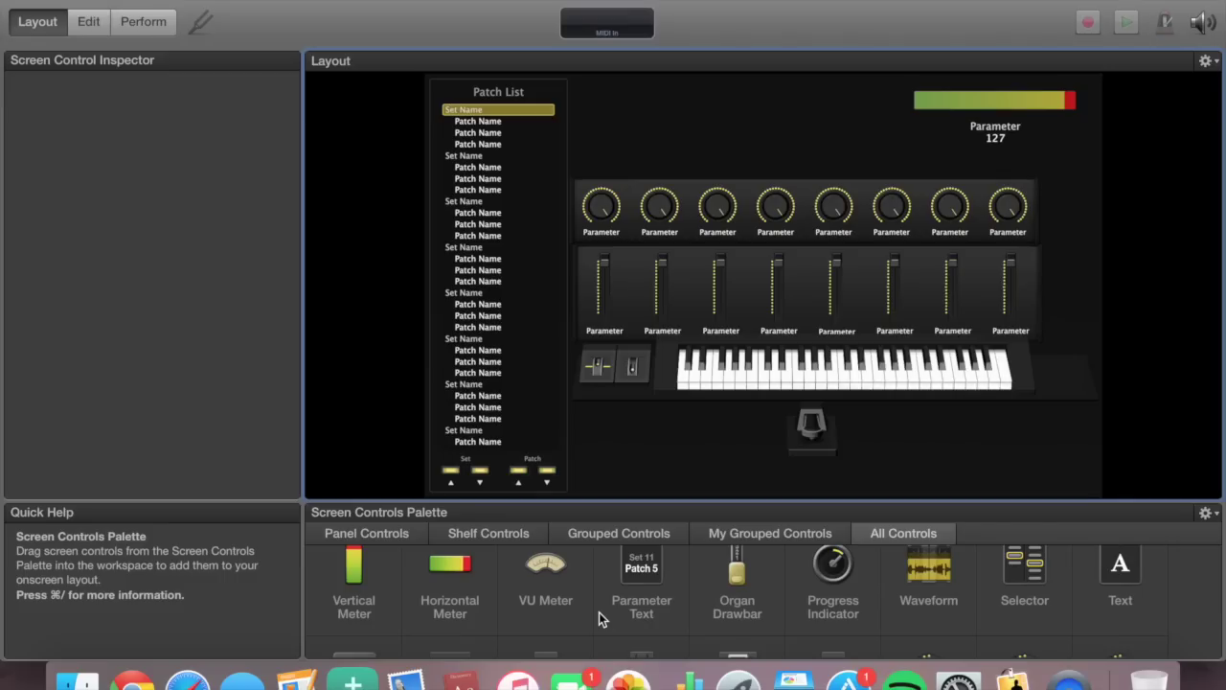
Add a MIDI Activity control above the first knob, next to the patch list
scroll(595, 612, down, 10)
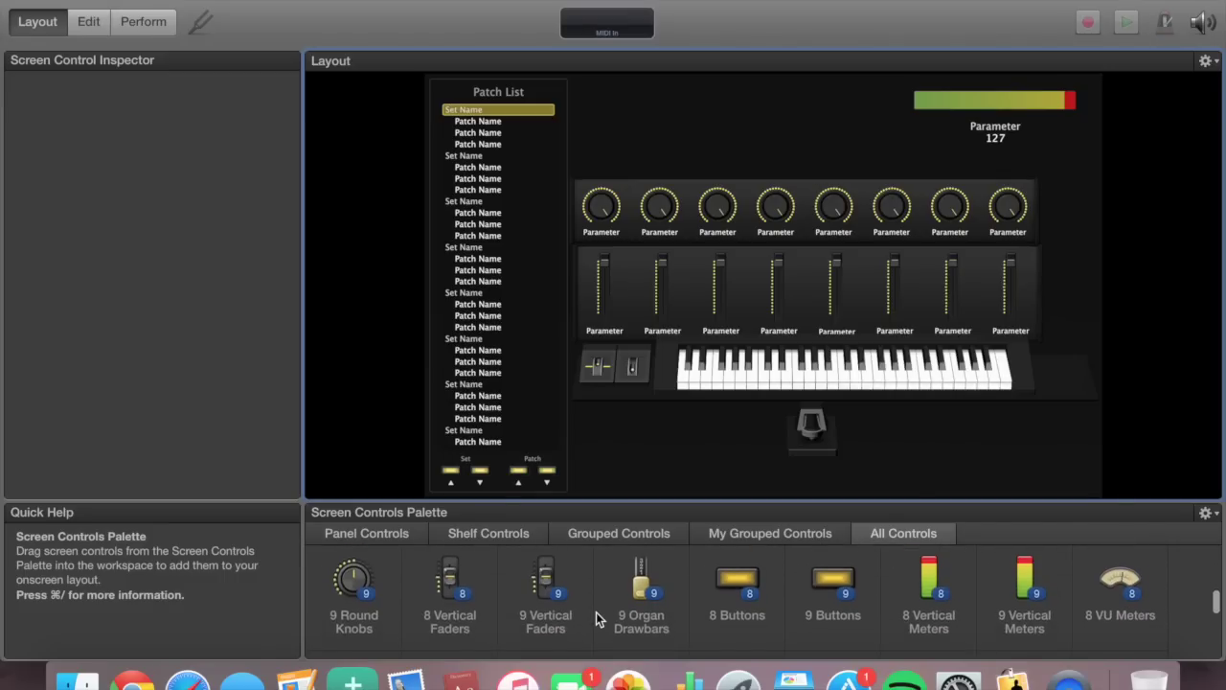
scroll(596, 614, down, 10)
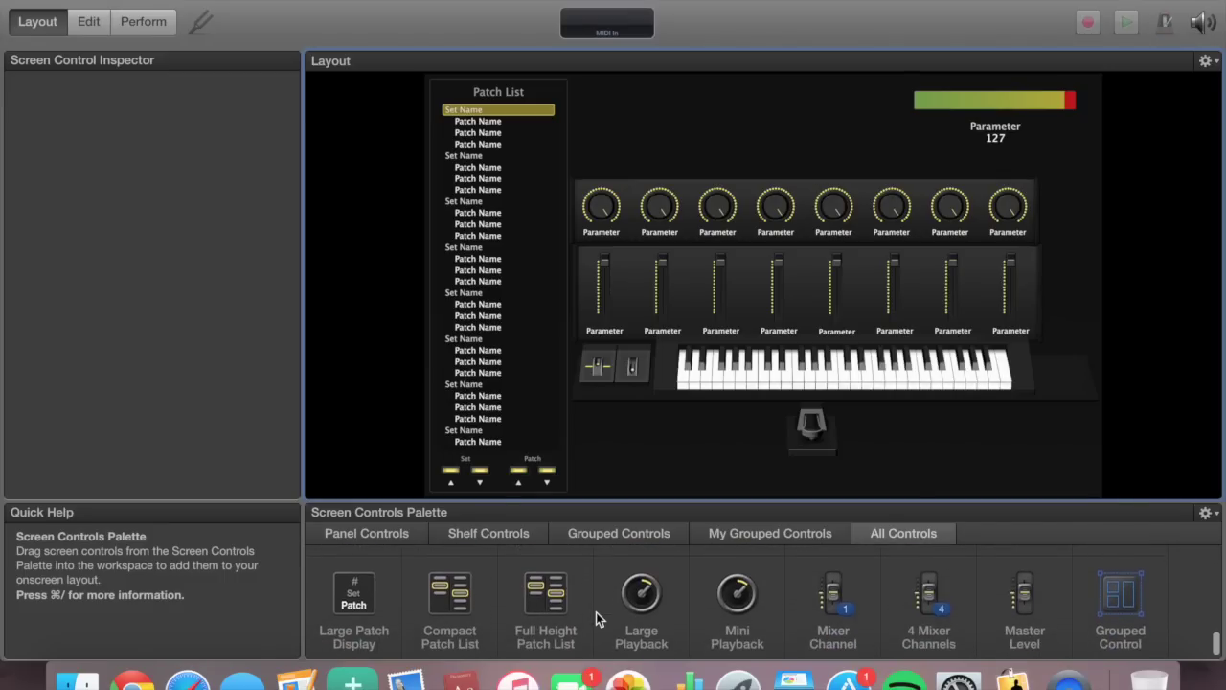
scroll(596, 612, up, 15)
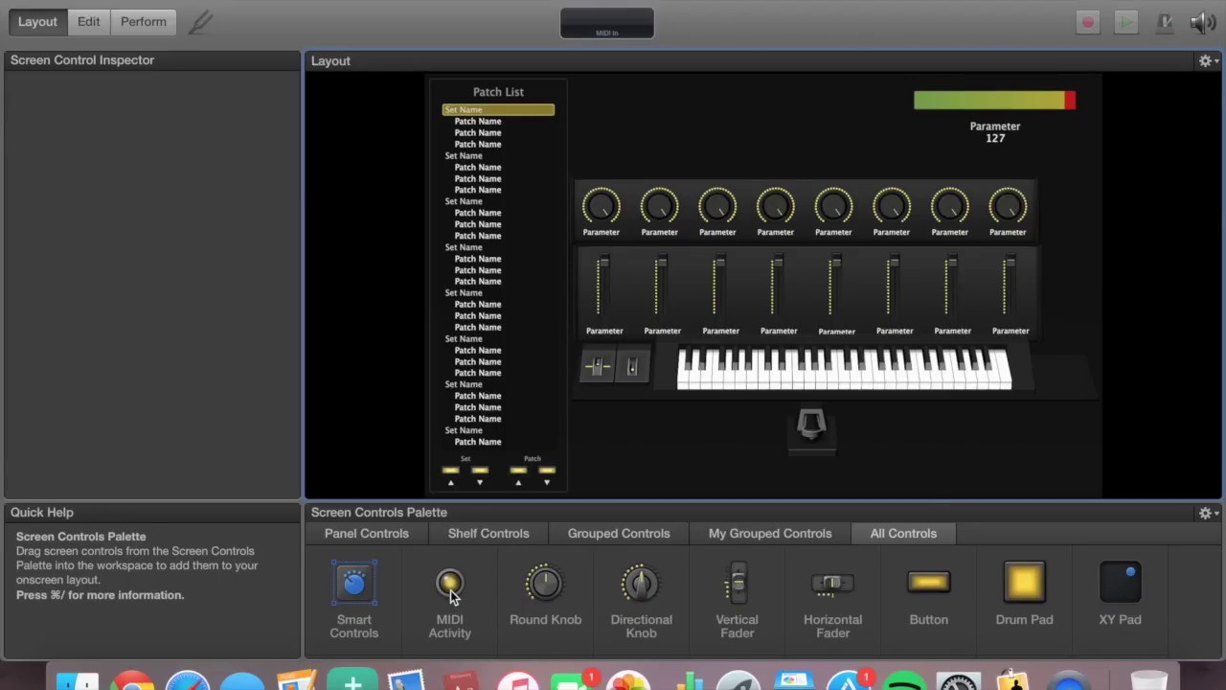
drag(453, 596, 596, 108)
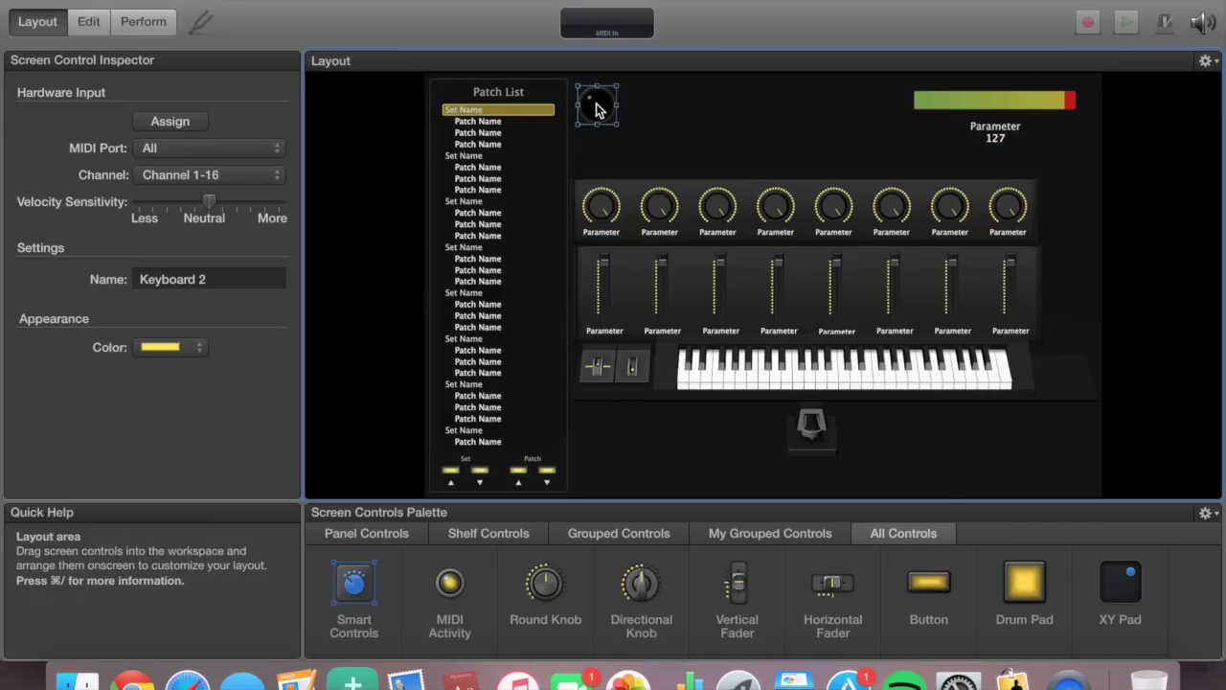
click(654, 137)
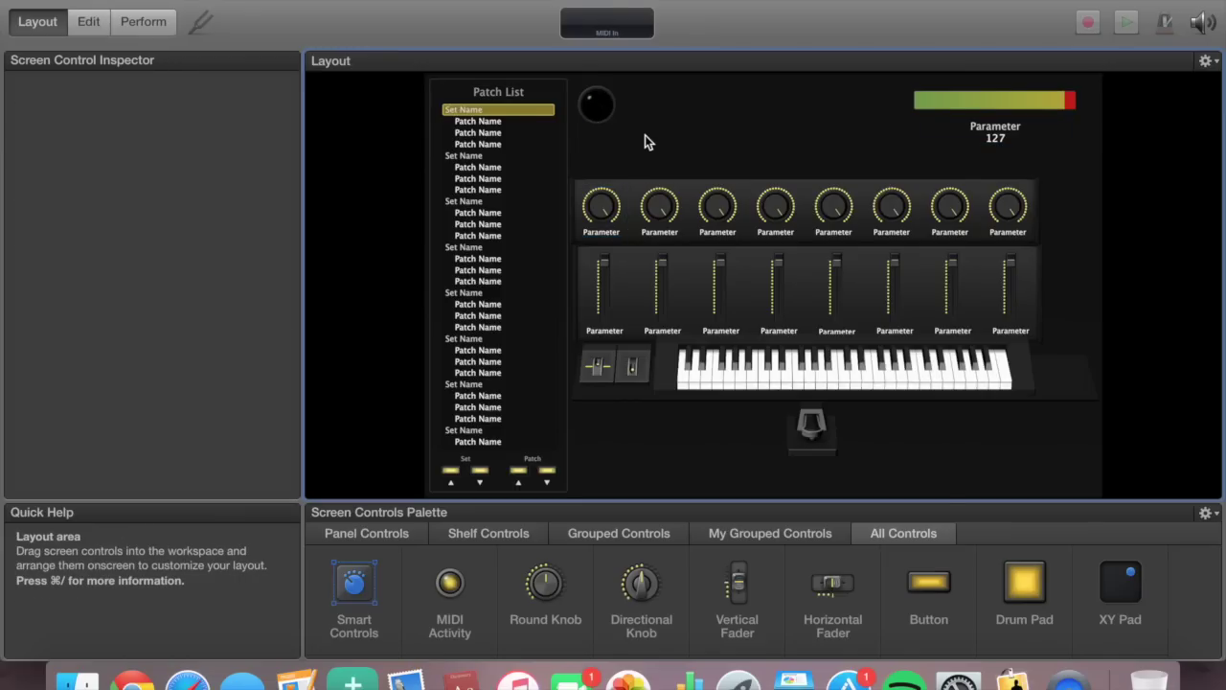
click(596, 111)
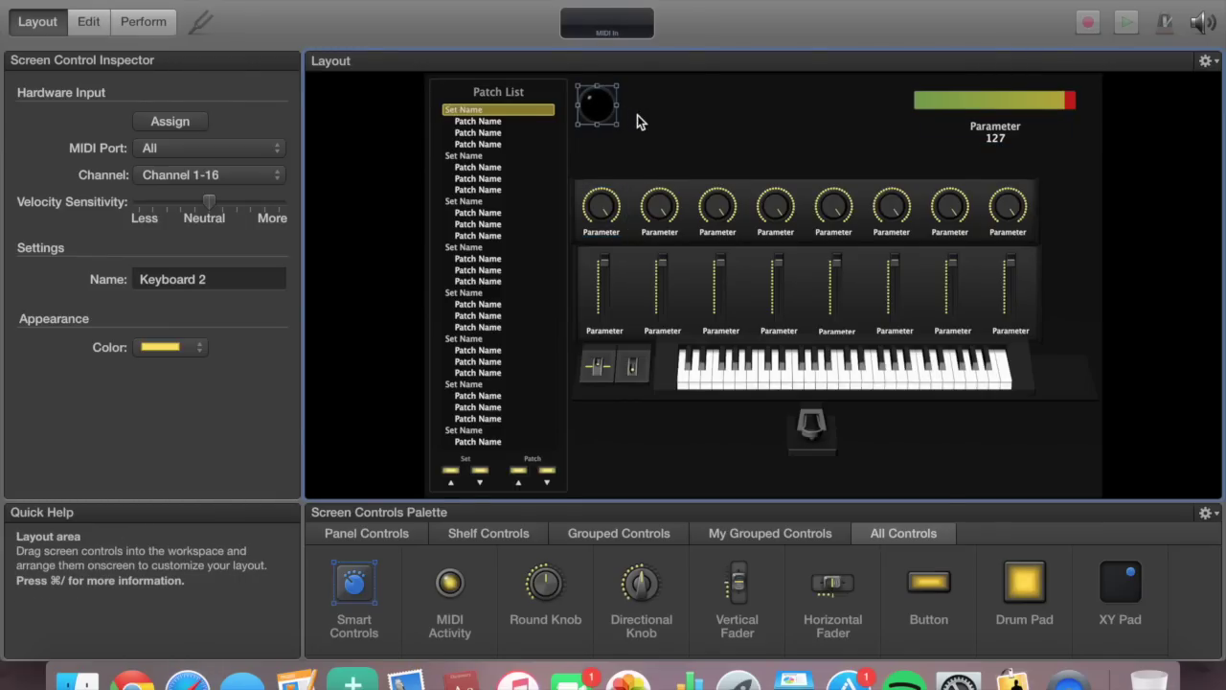
click(639, 120)
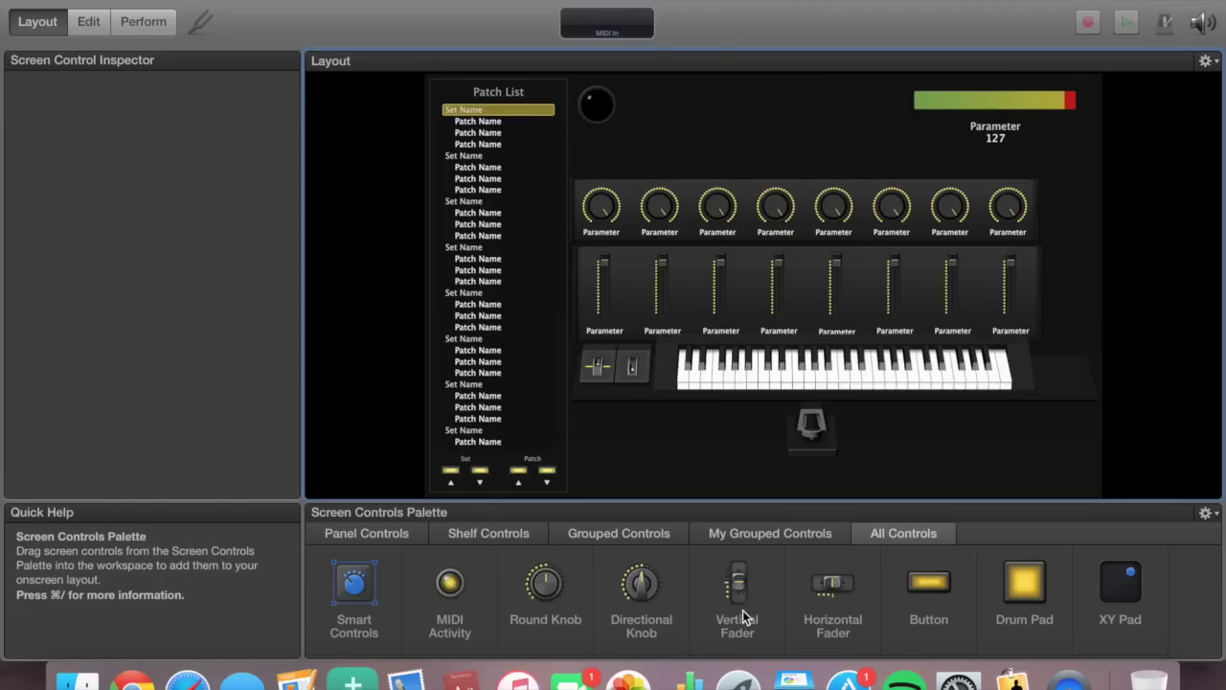
Add two Button controls side by side between the MIDI Activity control and the horizontal meter
scroll(579, 622, down, 3)
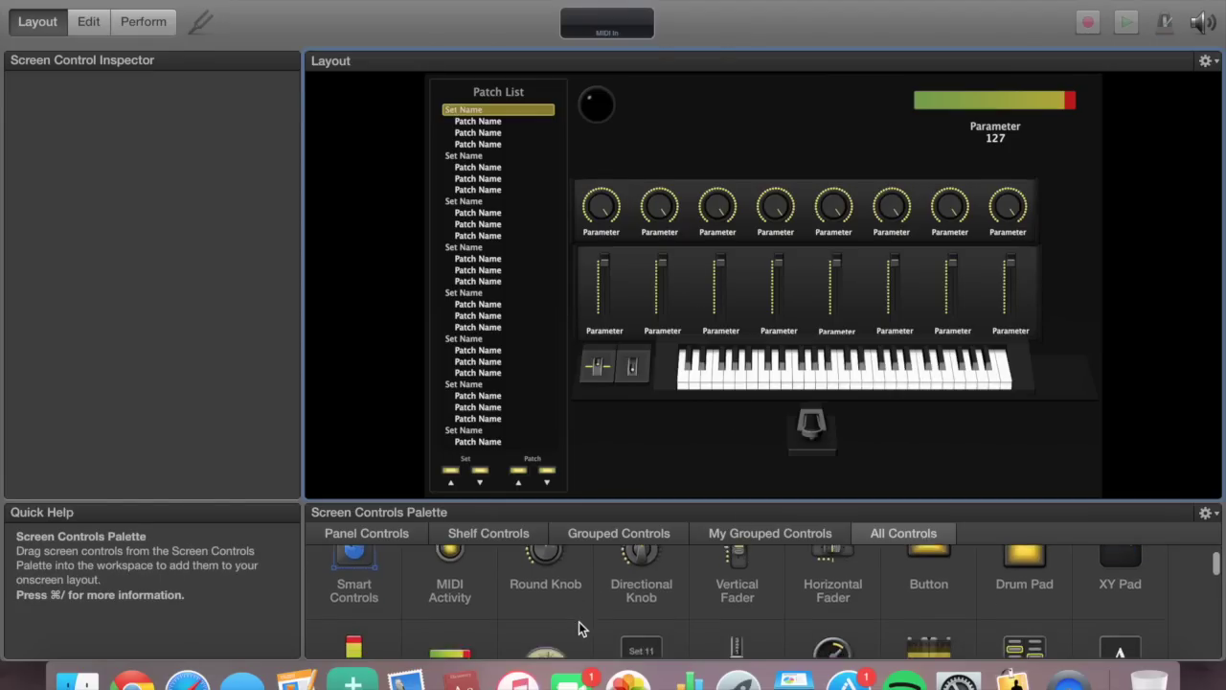
scroll(579, 622, up, 3)
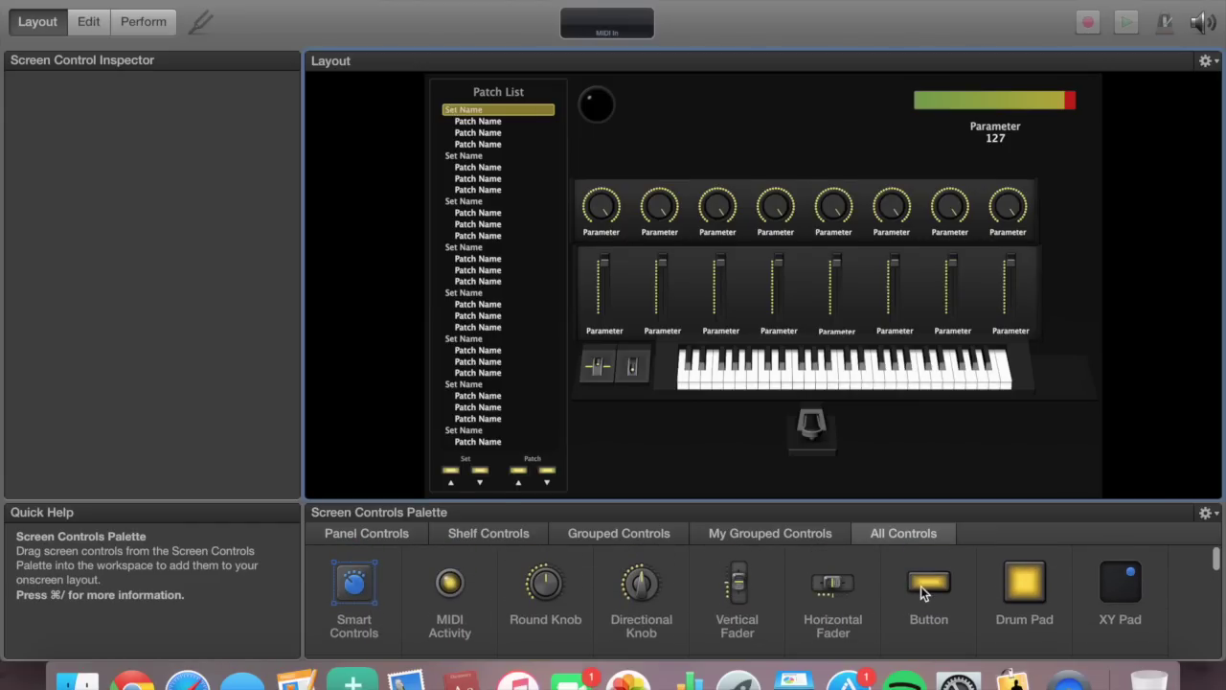
drag(921, 586, 673, 125)
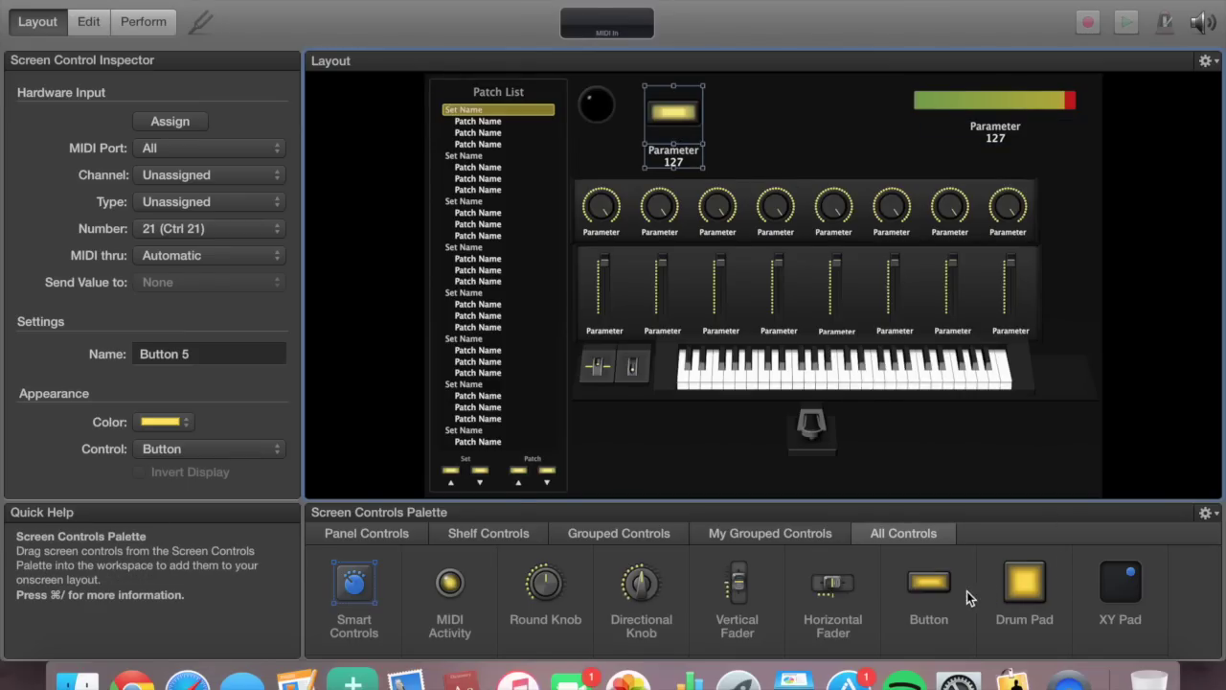
drag(939, 589, 742, 126)
click(819, 161)
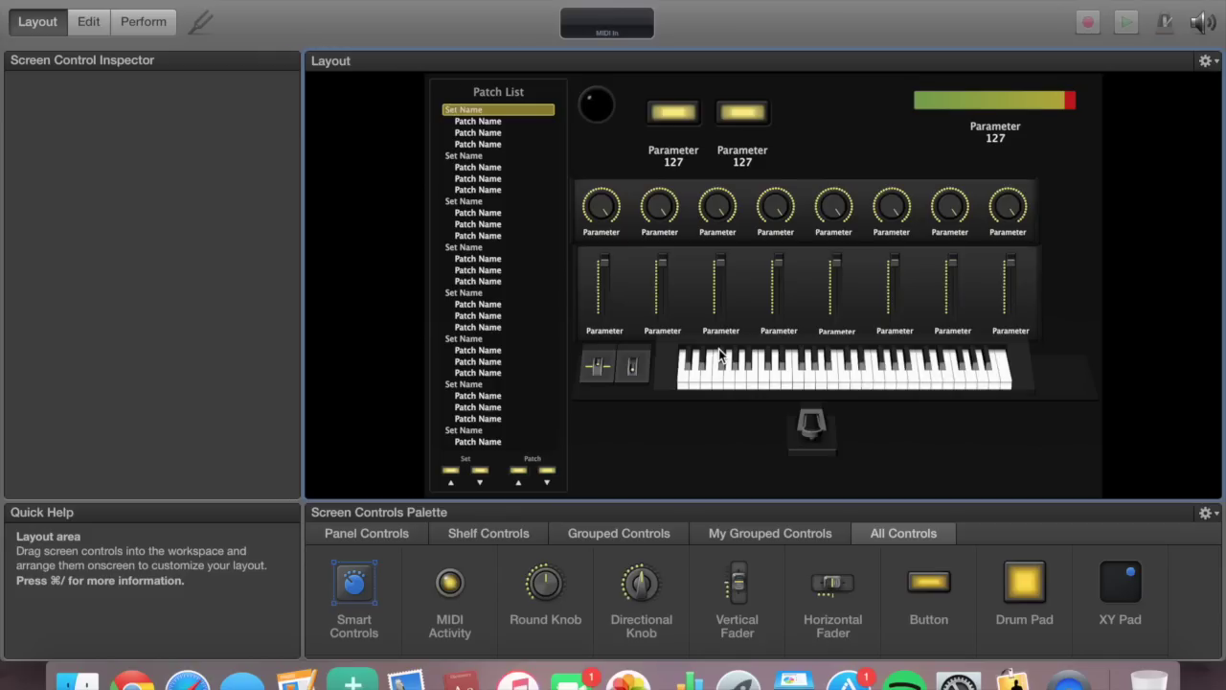
Look through the full range of available screen controls, from meters and text to playback, mixer and grouped controls
scroll(630, 576, down, 3)
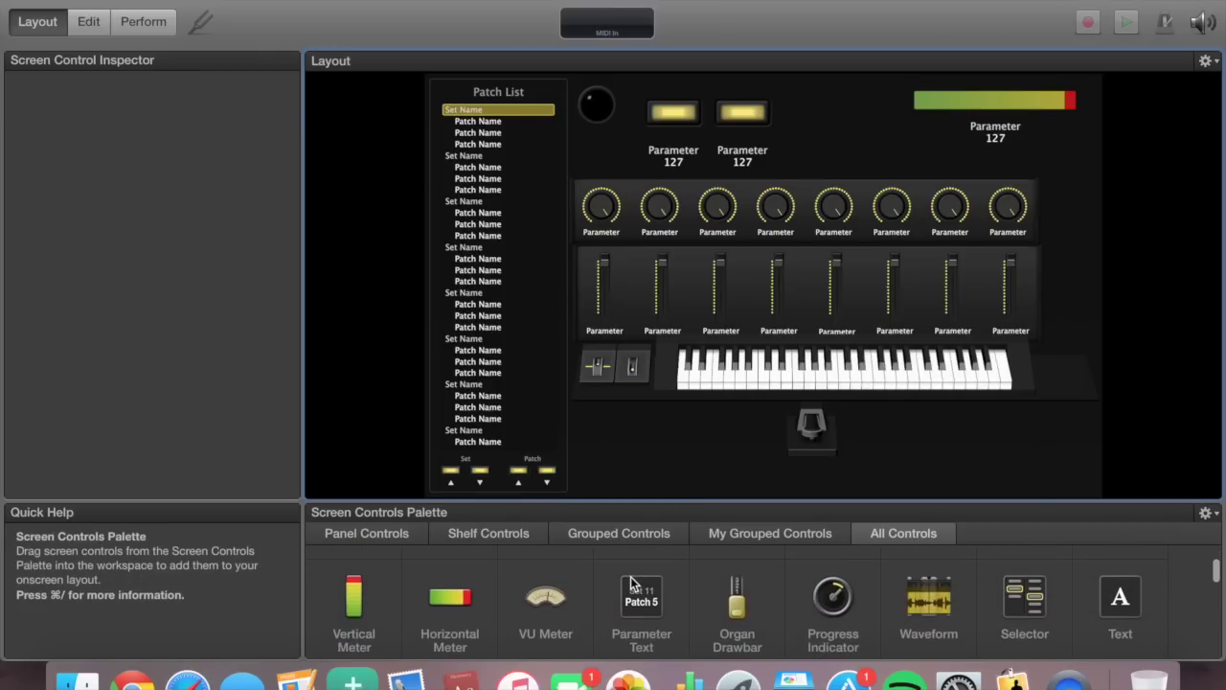
scroll(631, 577, up, 1)
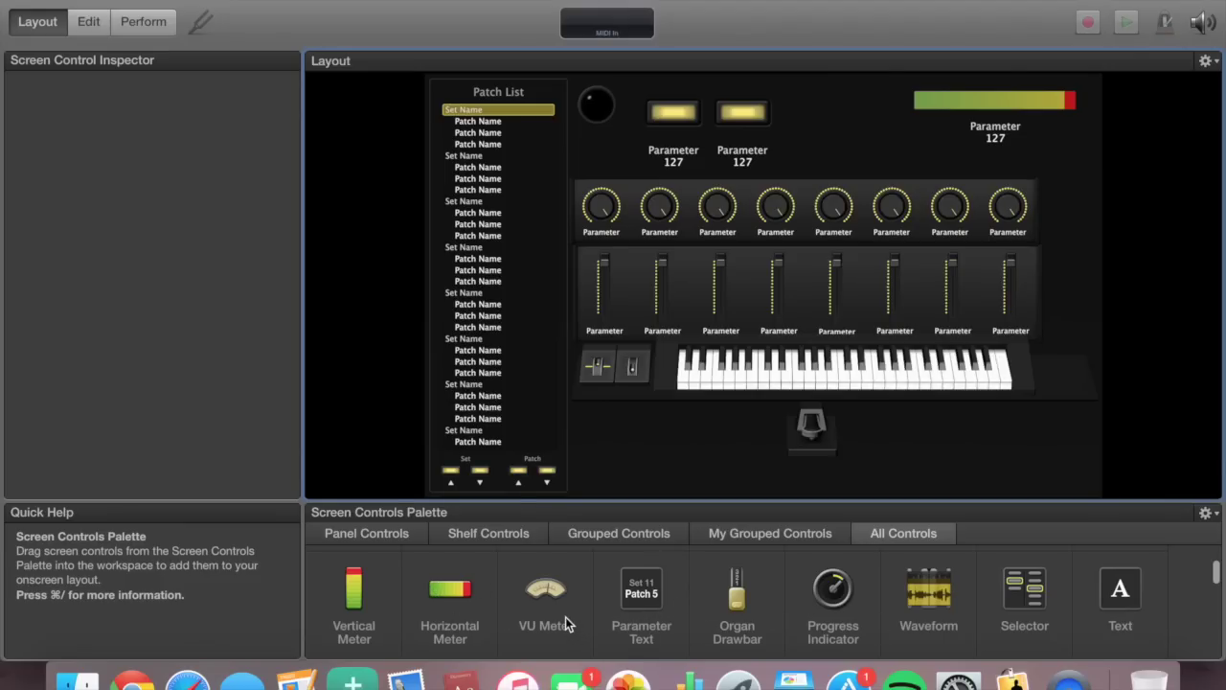
scroll(564, 617, down, 2)
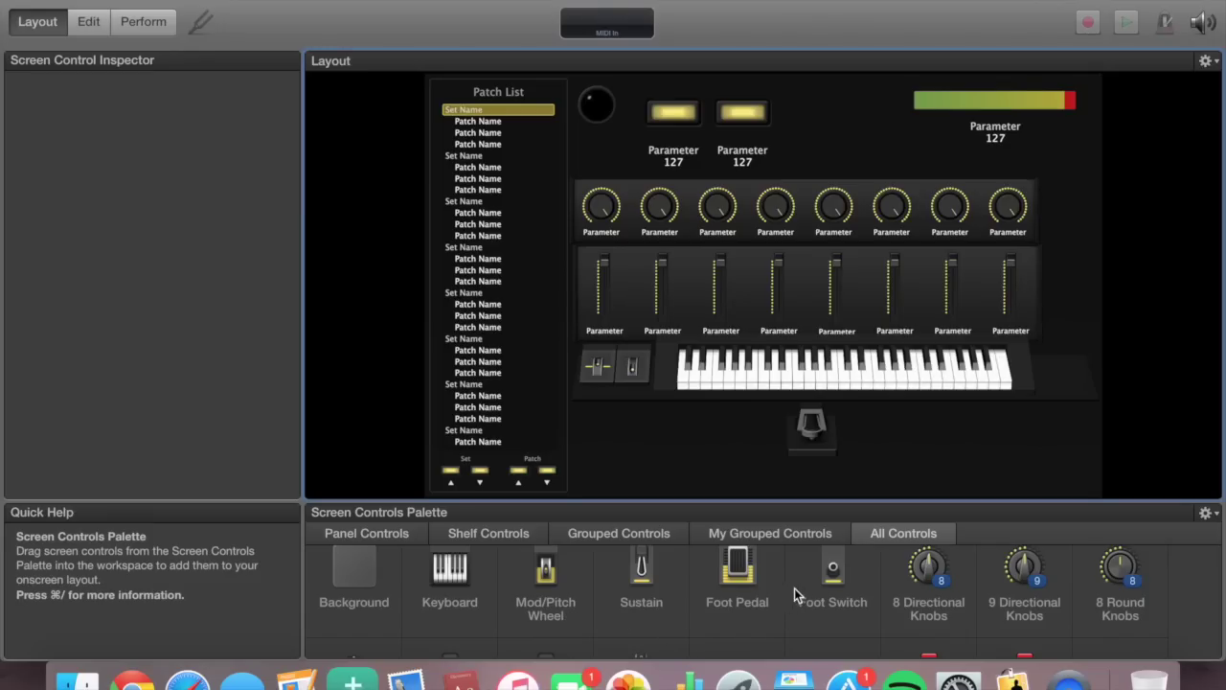
scroll(631, 598, down, 5)
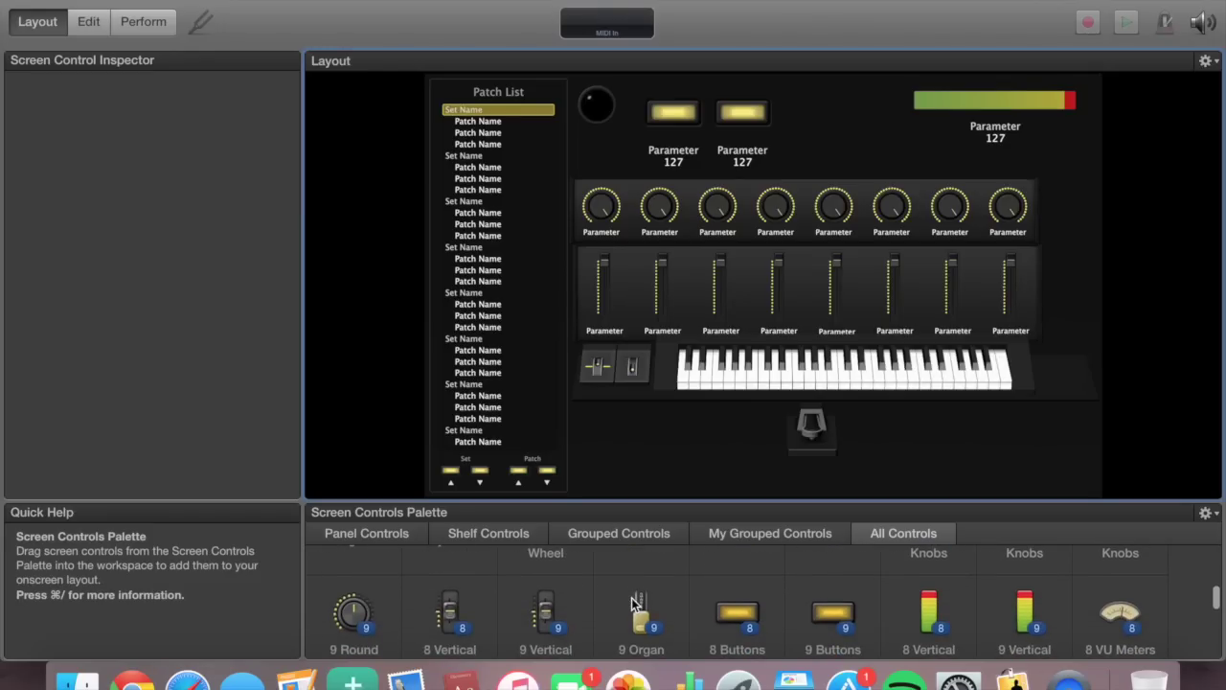
scroll(632, 598, down, 5)
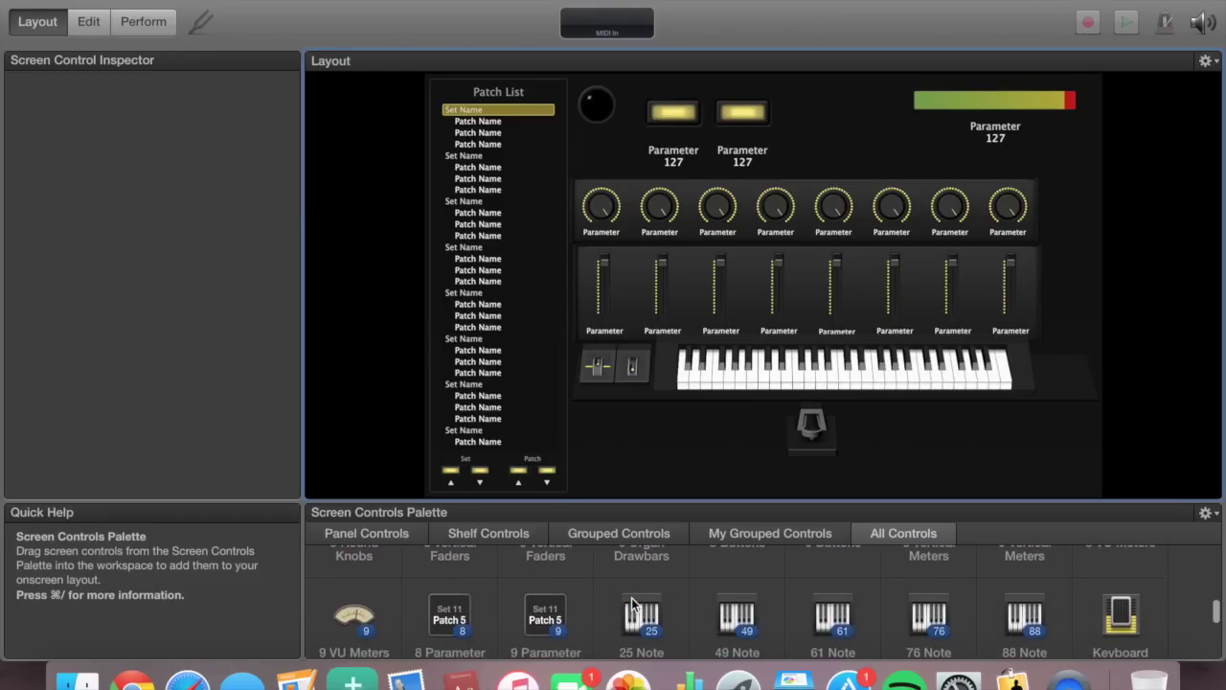
scroll(631, 598, down, 8)
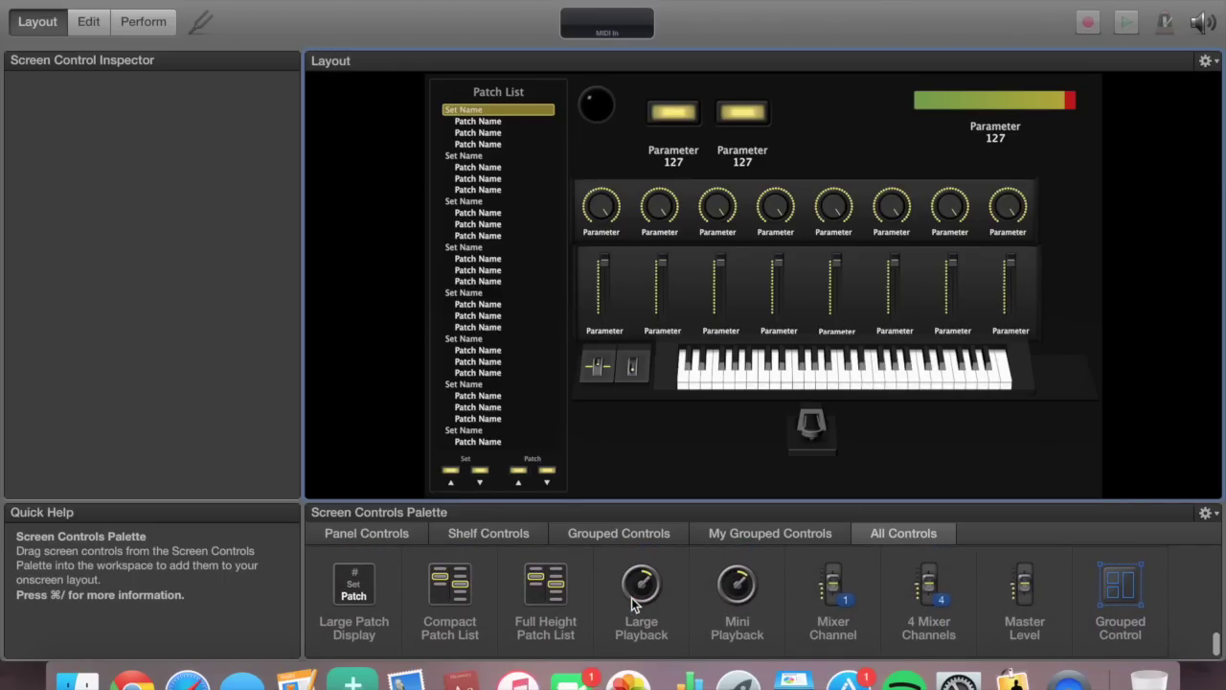
scroll(632, 598, up, 1)
scroll(632, 599, up, 12)
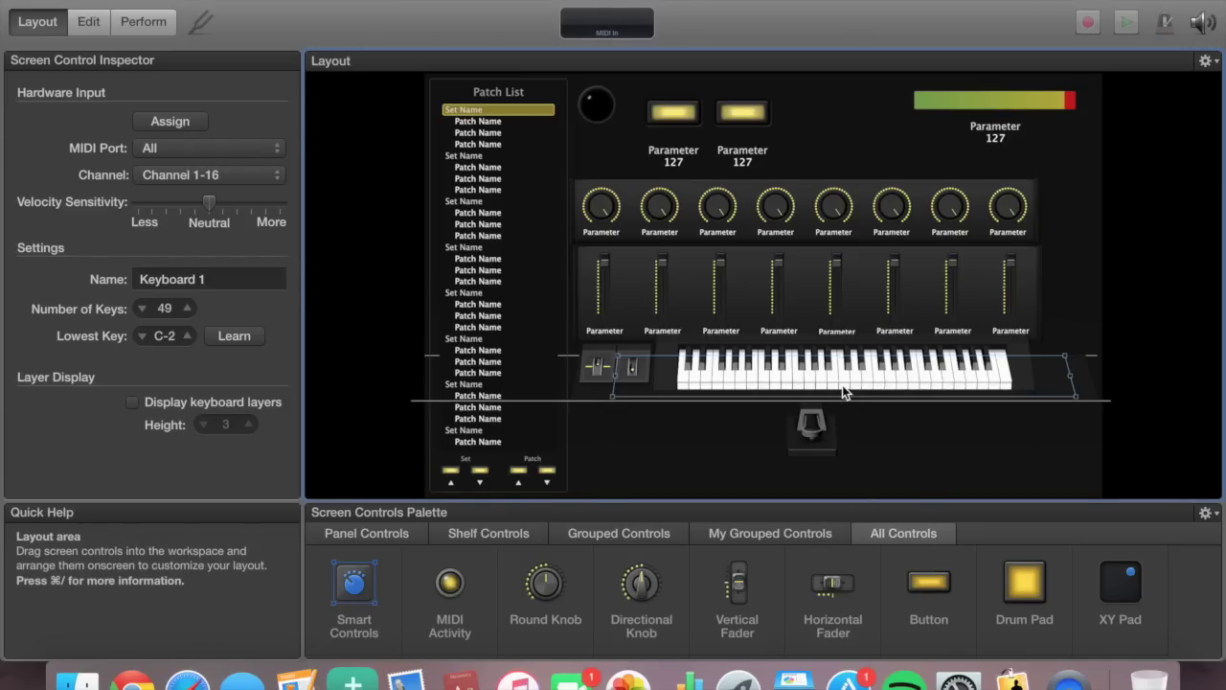
Assign the onscreen keyboard to the hardware keyboard on Port A MPK249, Channel 1
click(162, 124)
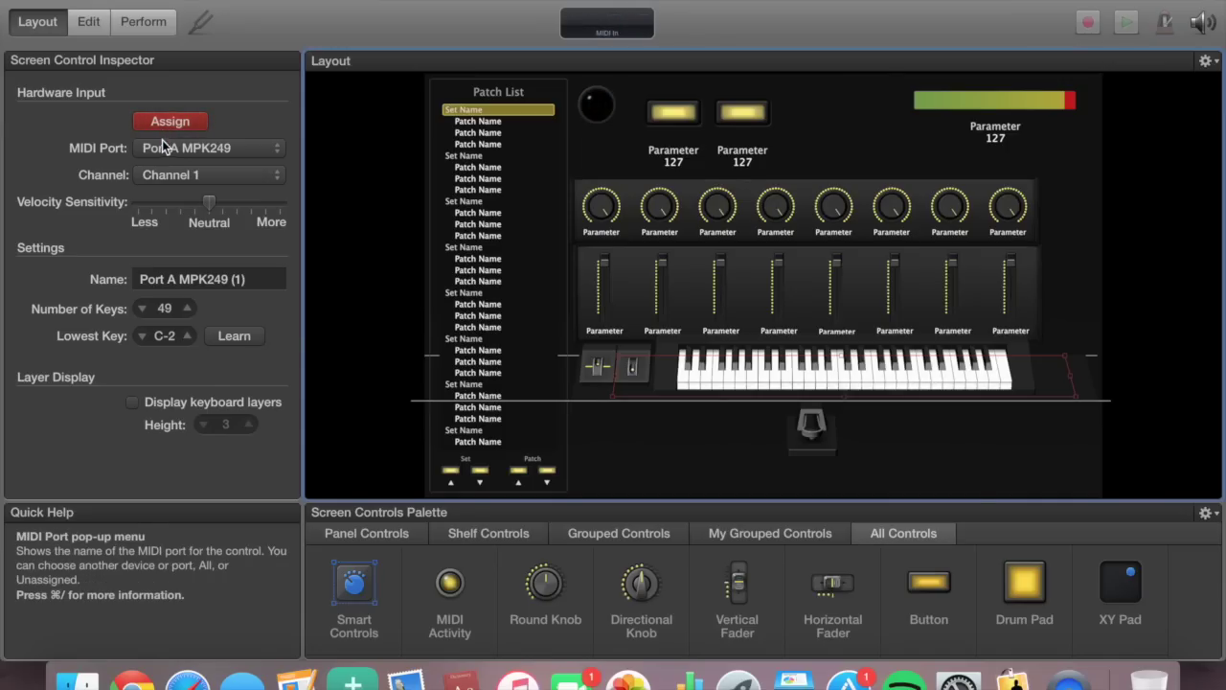
click(163, 148)
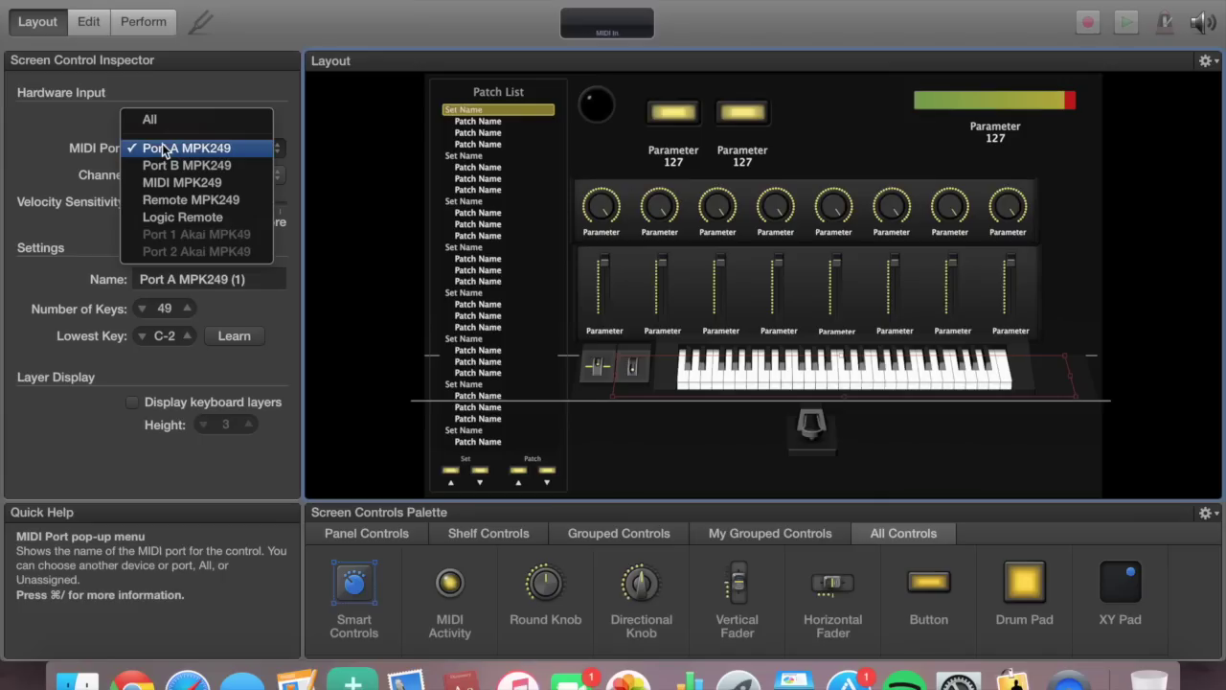
click(164, 149)
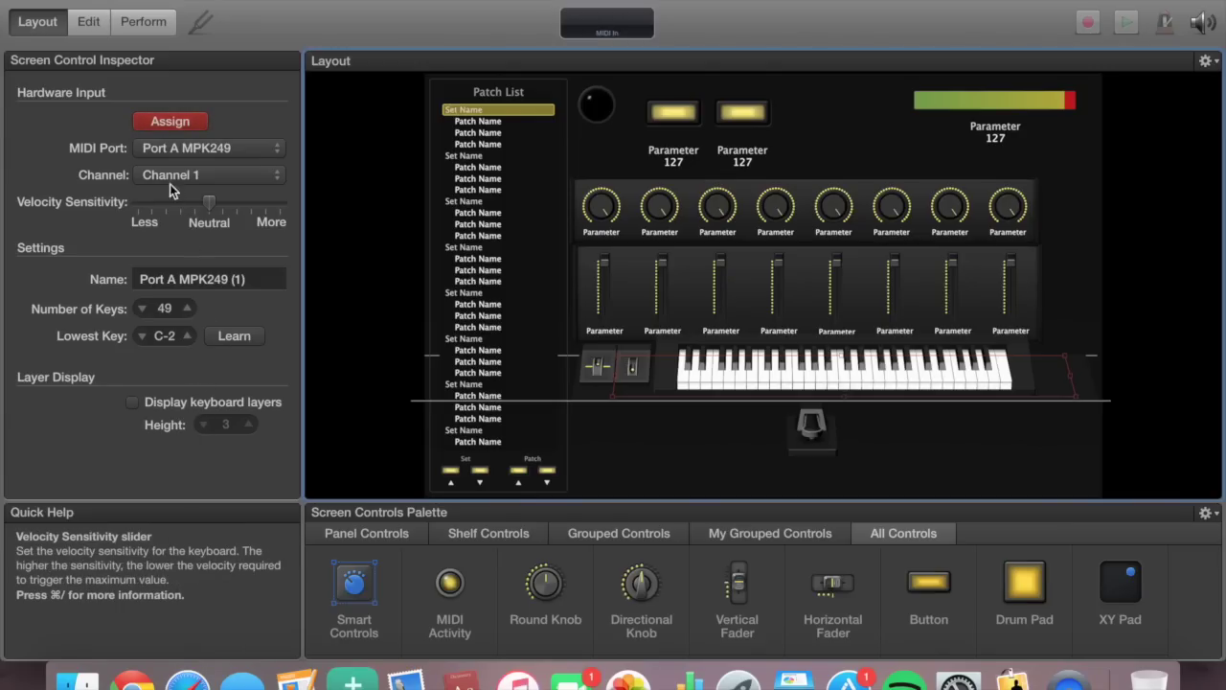
click(152, 118)
Learn the onscreen keyboard's lowest key from the hardware keyboard, ending with C1
click(251, 337)
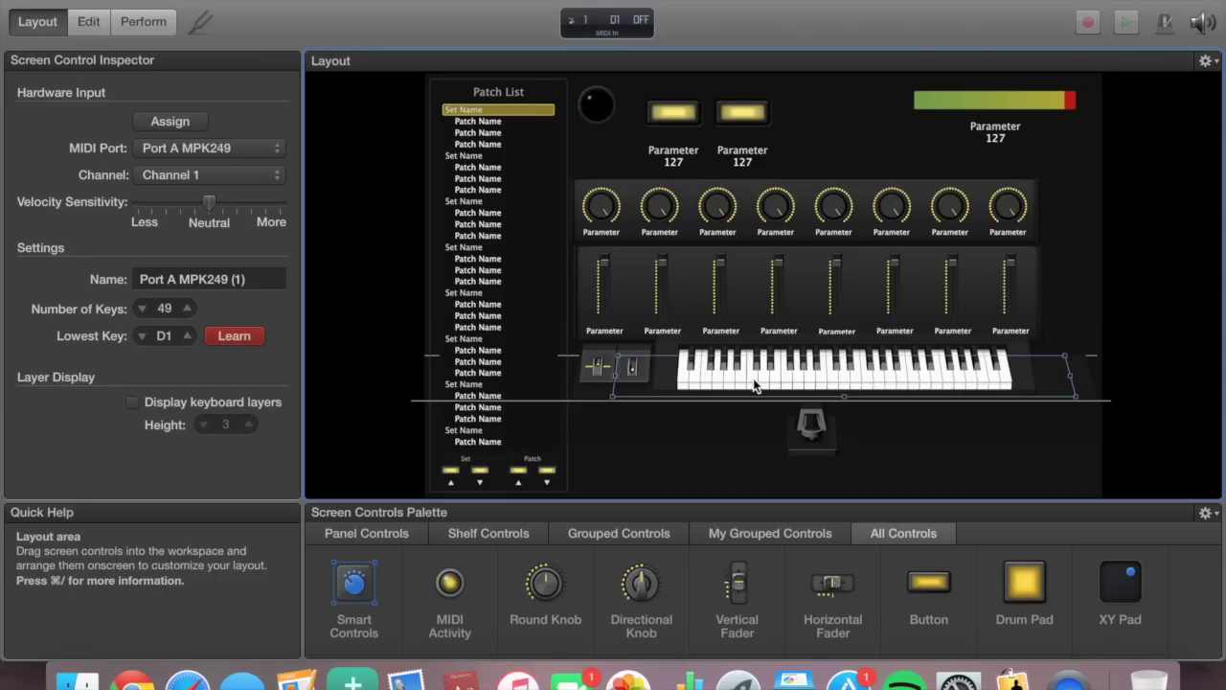
click(253, 341)
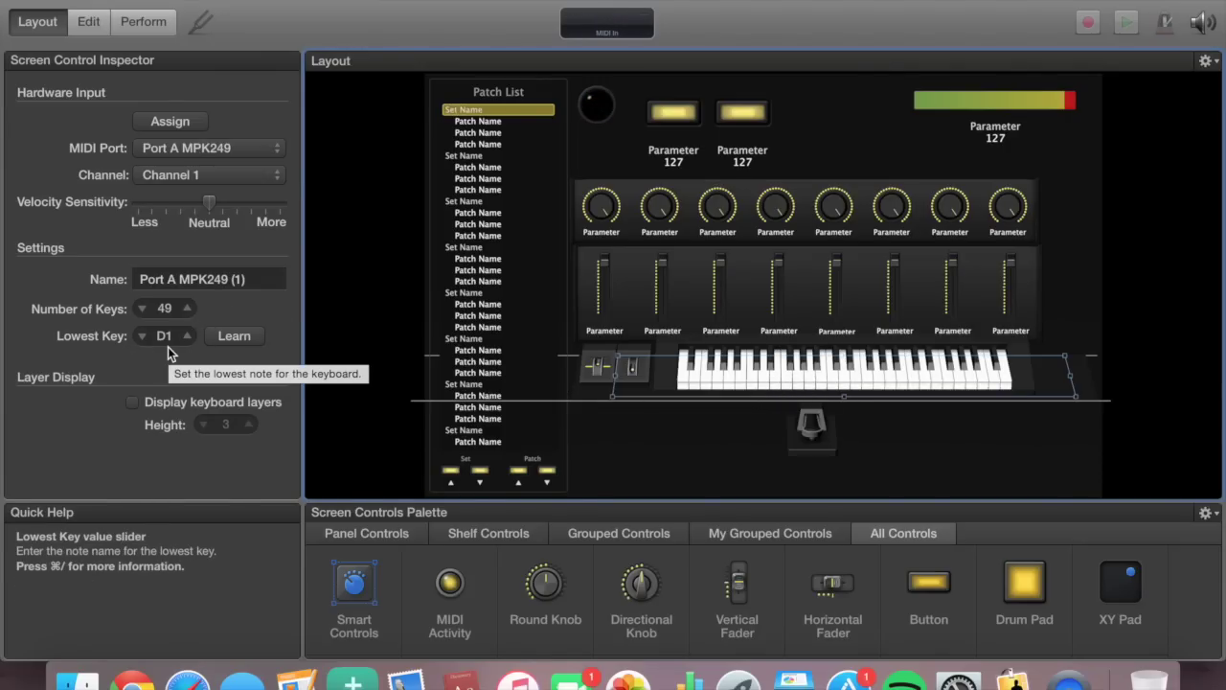
click(218, 336)
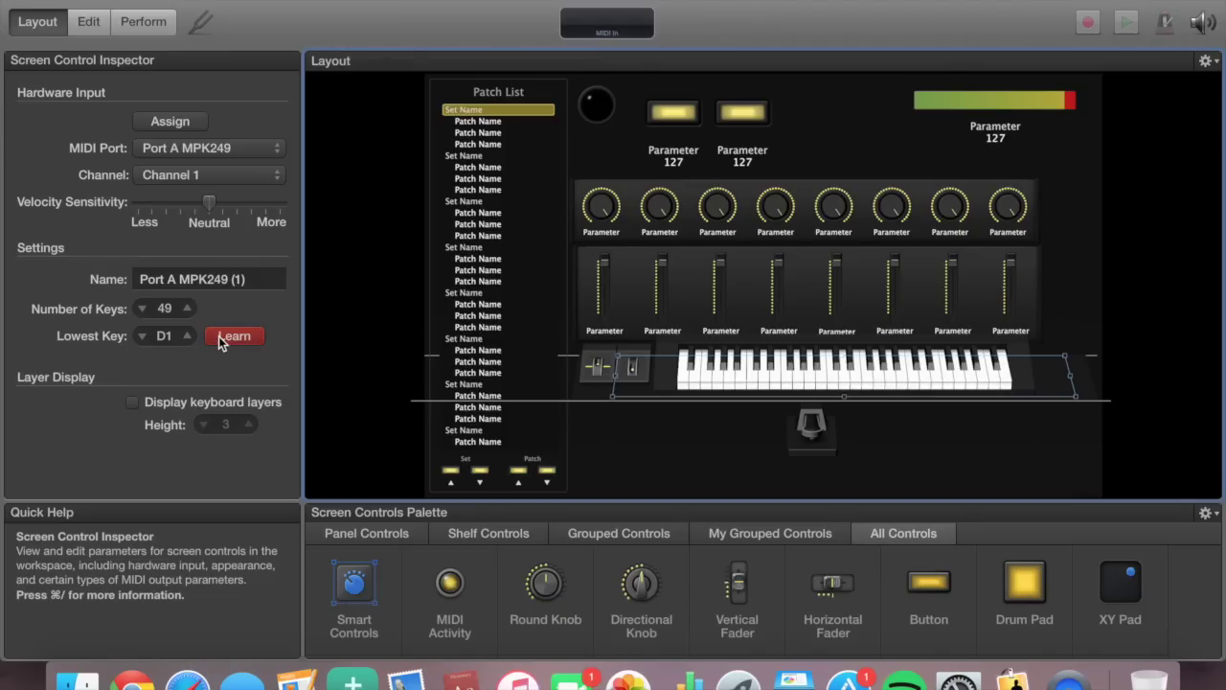
click(218, 336)
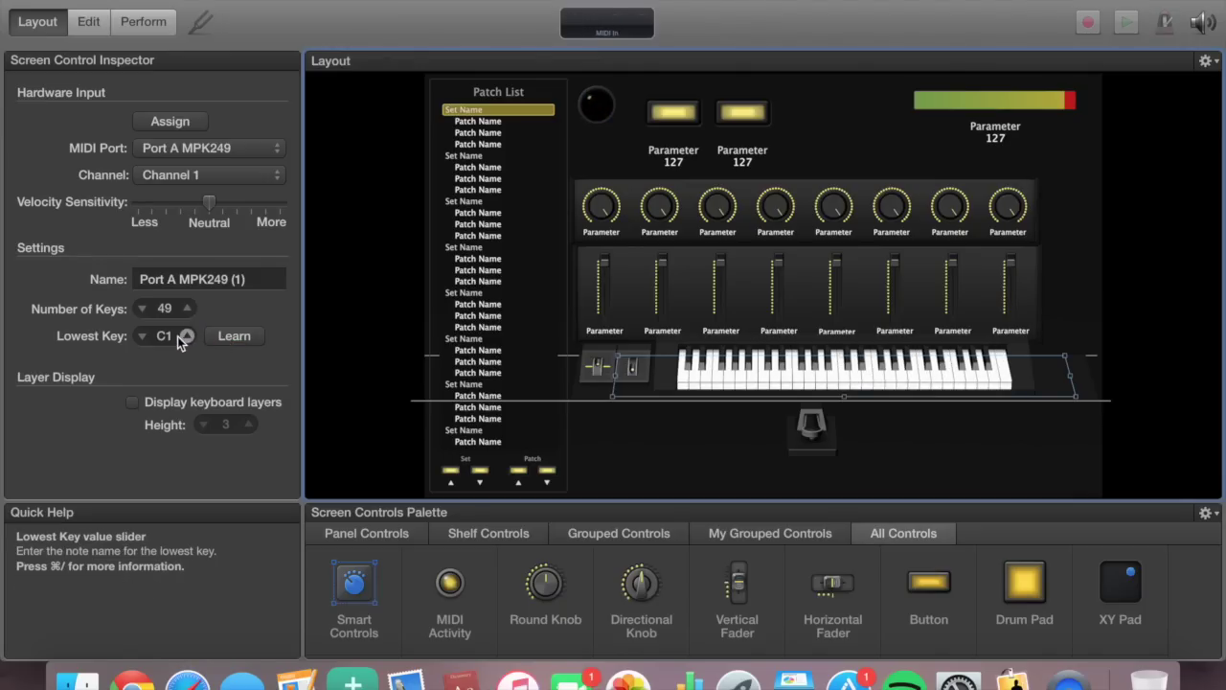
Relearn the onscreen keyboard's hardware assignment by playing a key on Port A MPK249, Channel 1
click(163, 125)
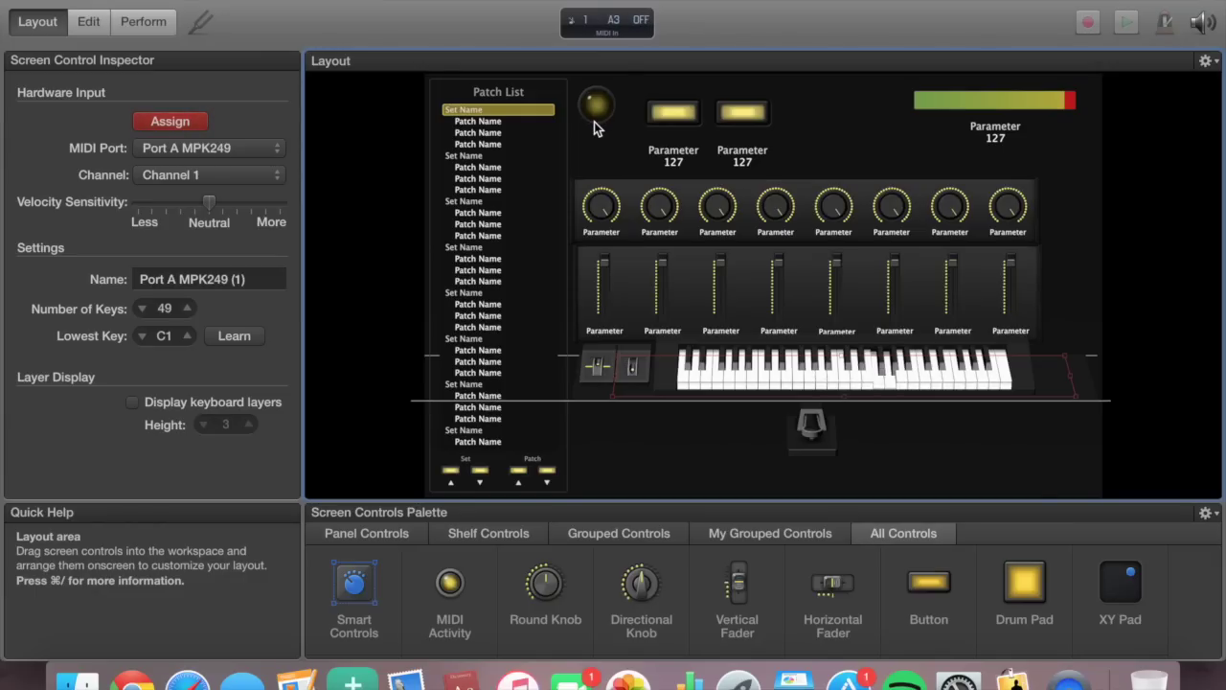
click(146, 124)
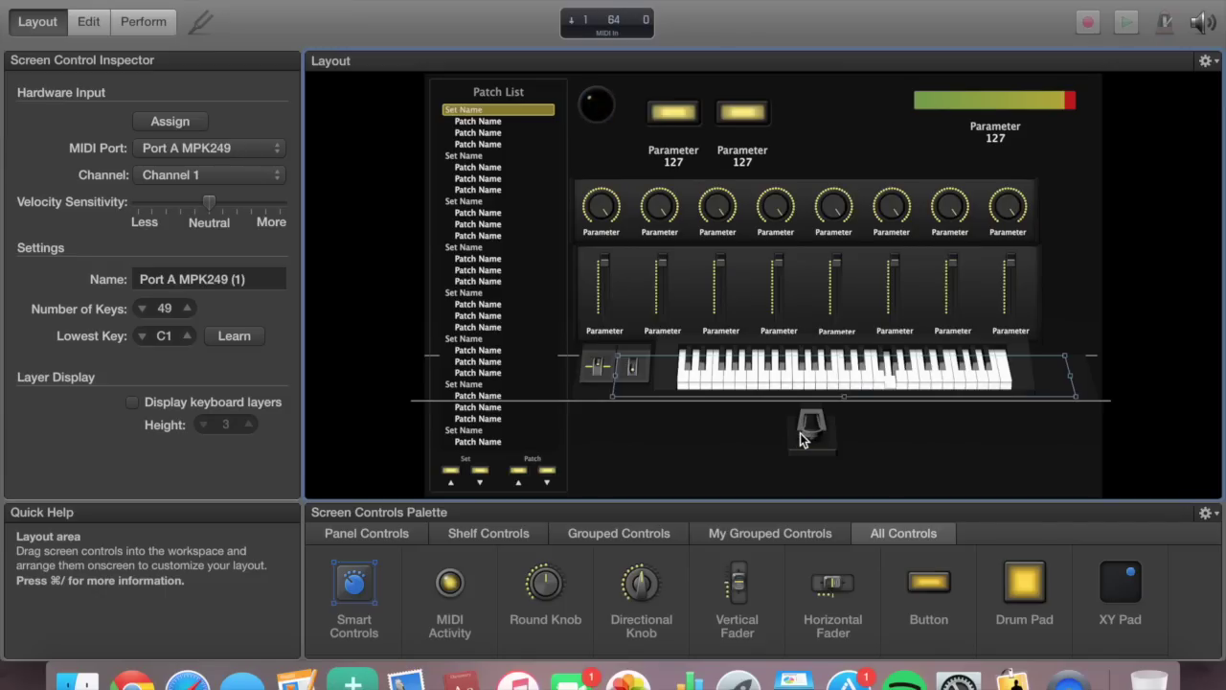
Assign the first vertical fader to MPK249 controller 18 (General #3) on Channel 1
click(604, 286)
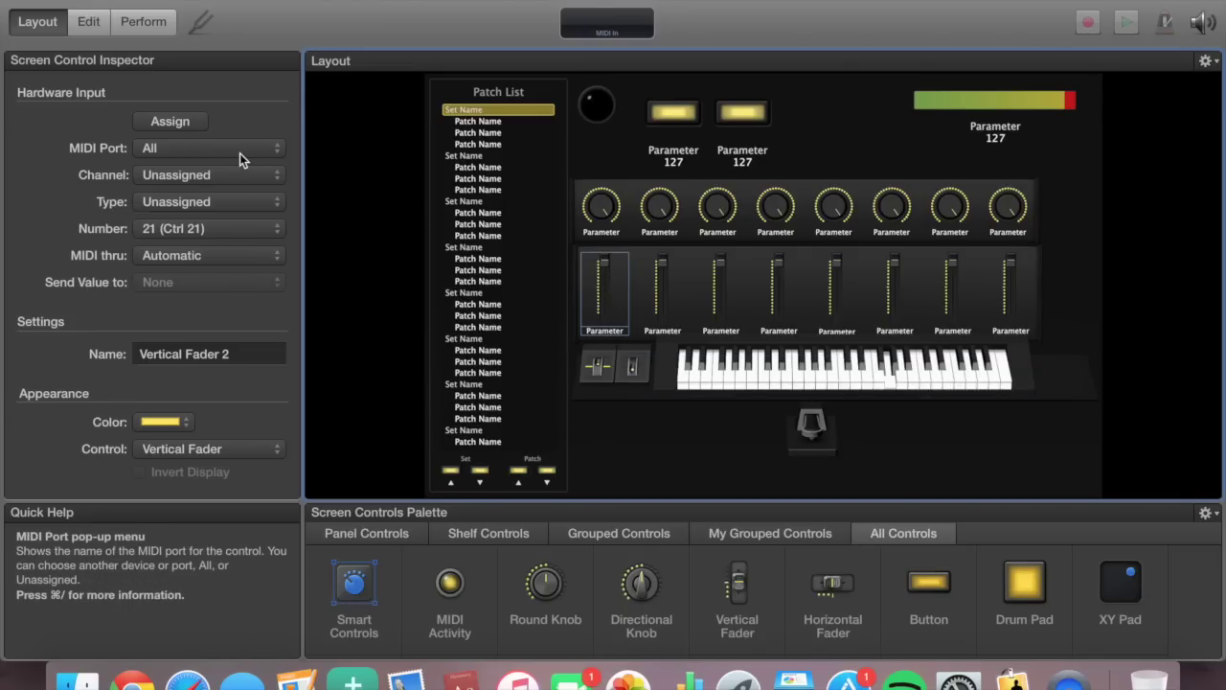
click(170, 121)
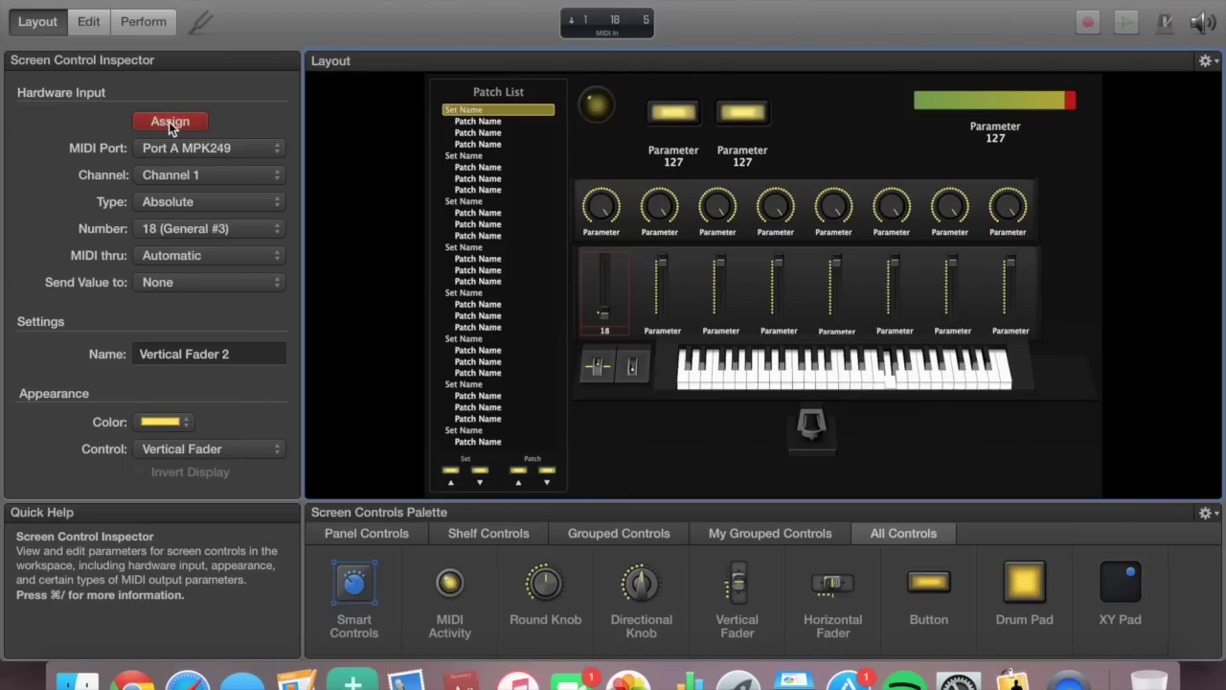
click(169, 122)
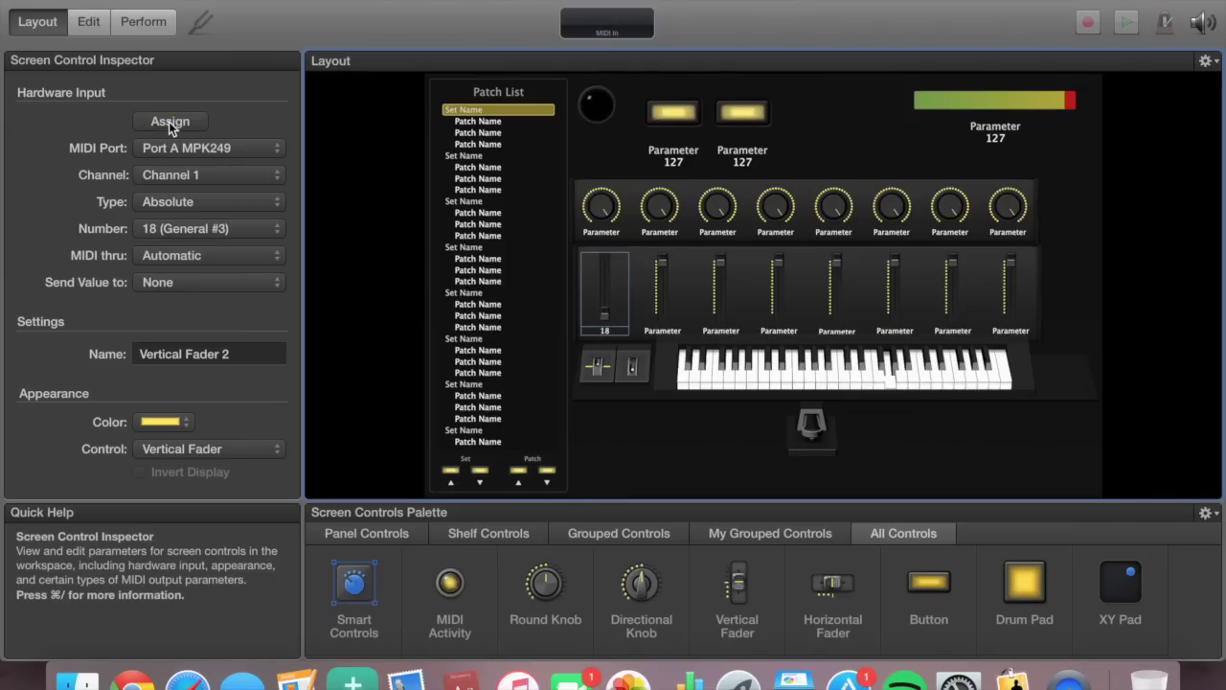
Assign the remaining seven vertical faders in order to MPK249 controllers 21 through 27
click(663, 289)
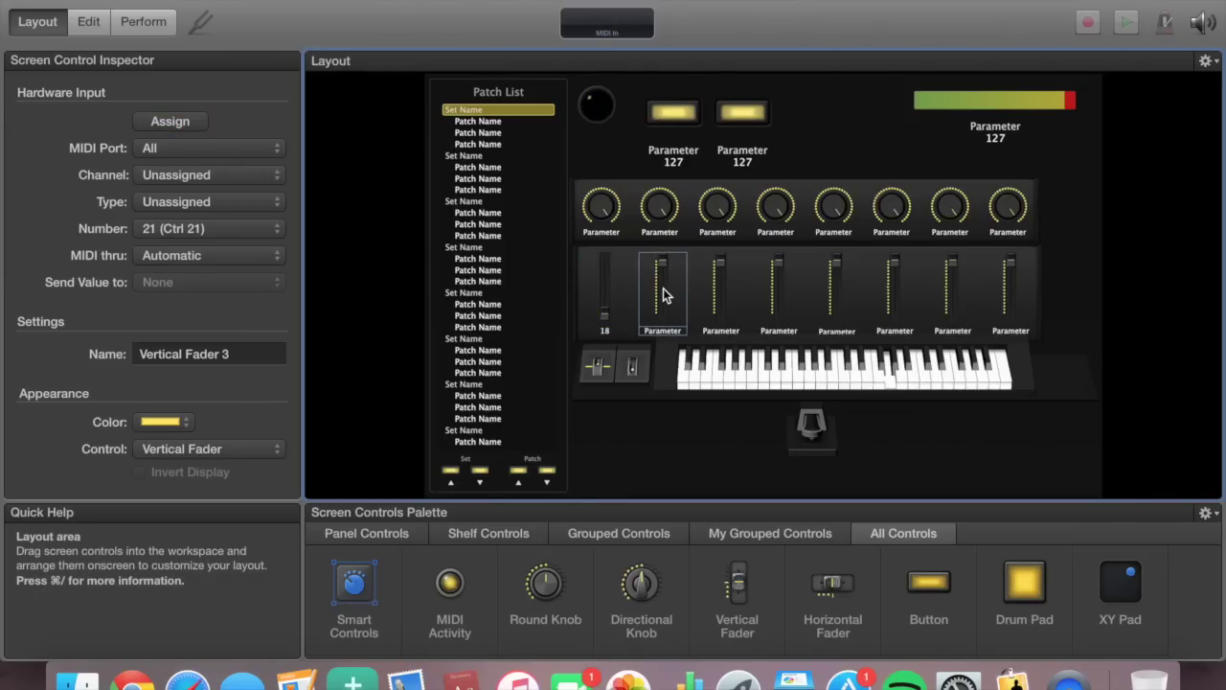
click(179, 119)
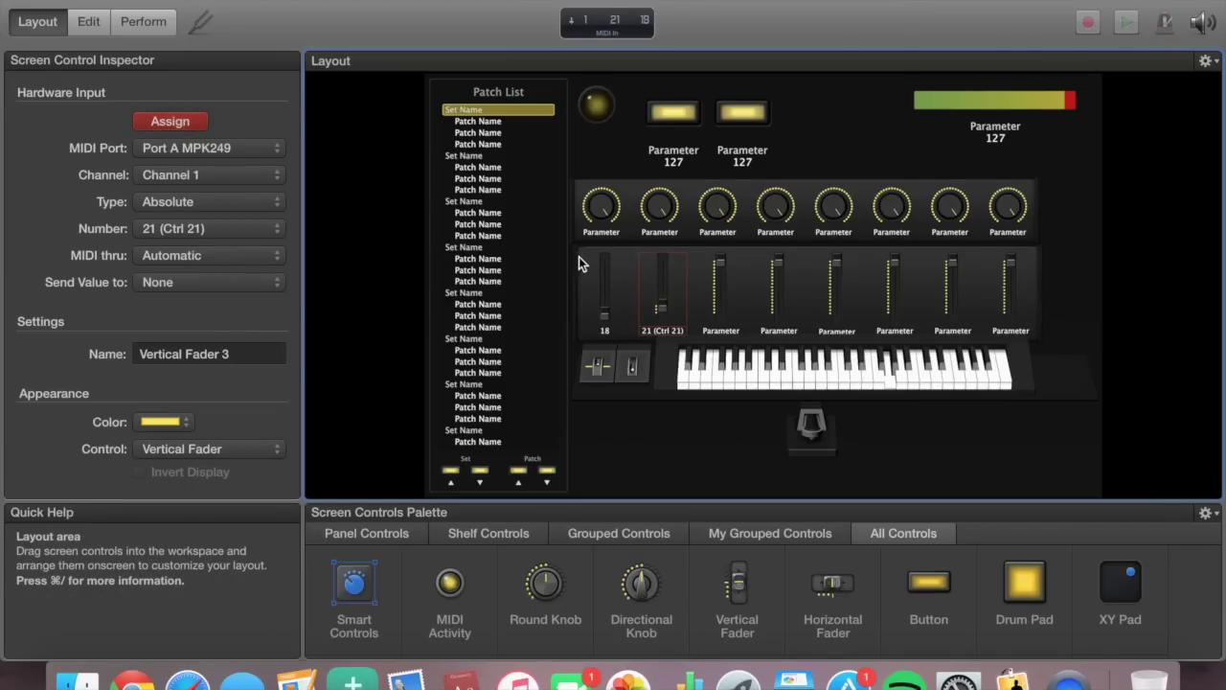
click(717, 275)
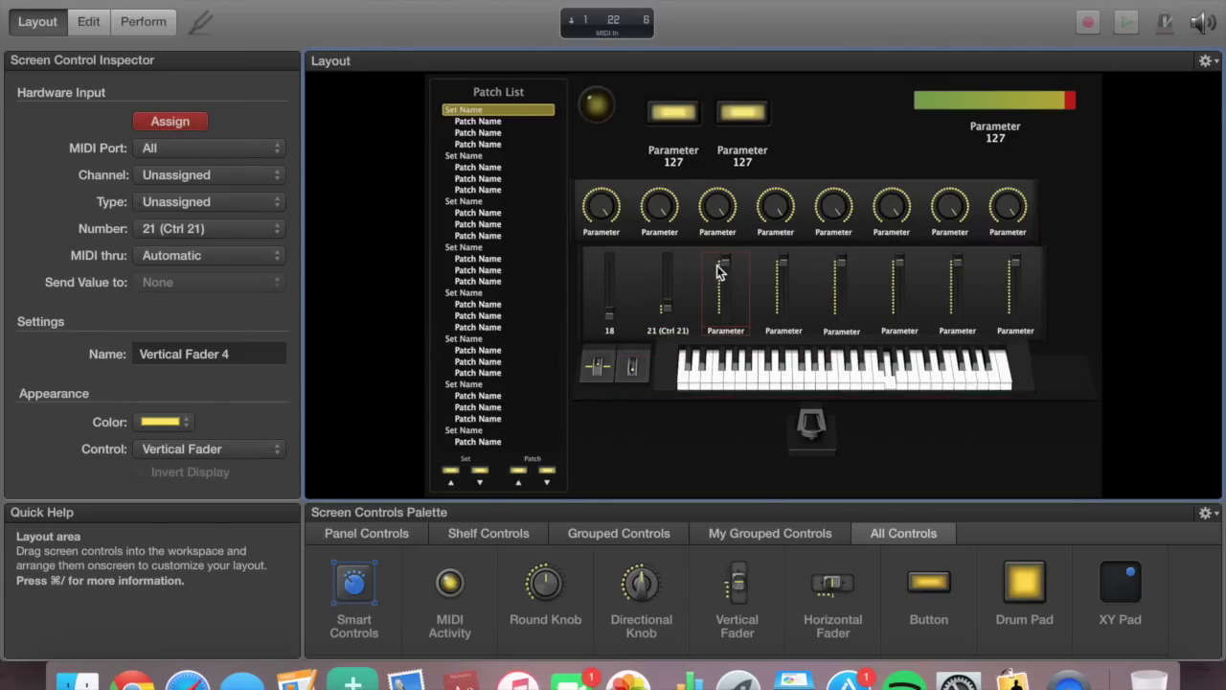
click(780, 270)
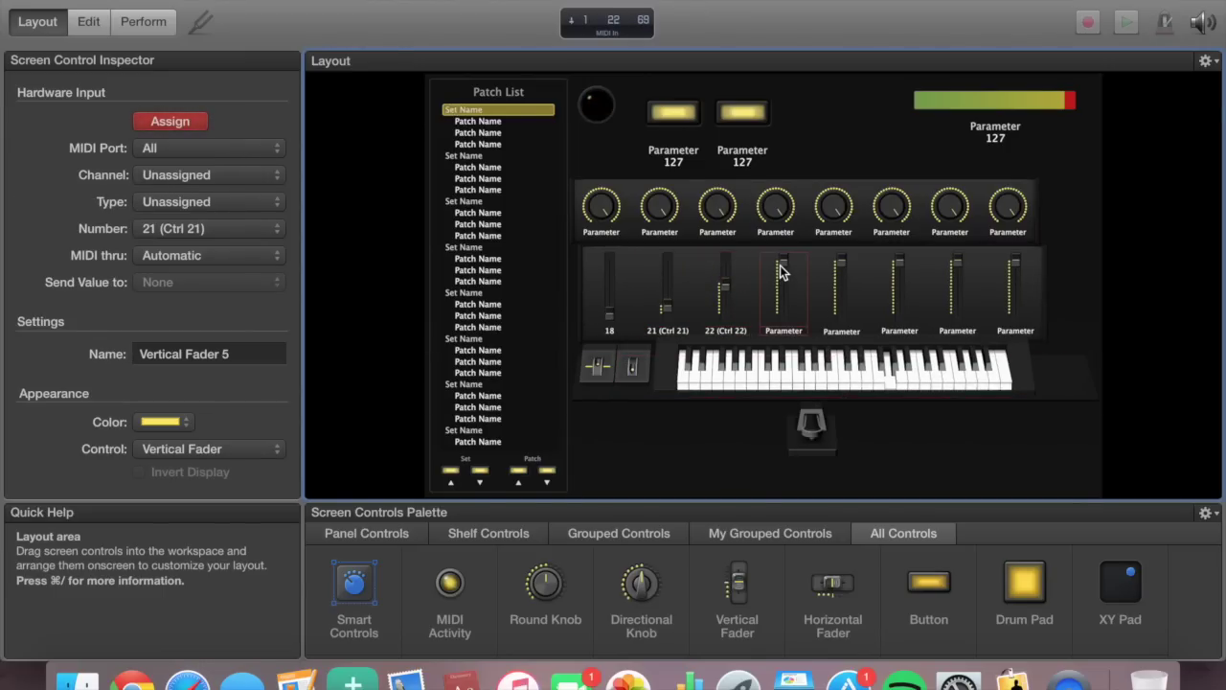
click(839, 267)
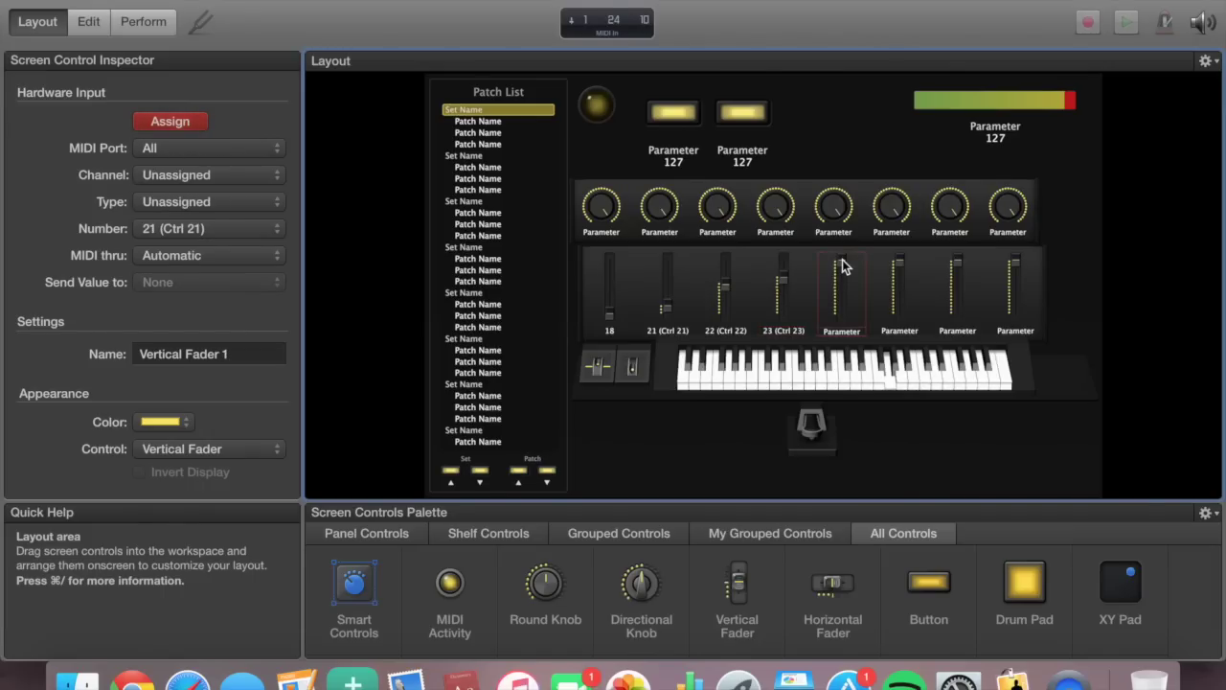
click(899, 263)
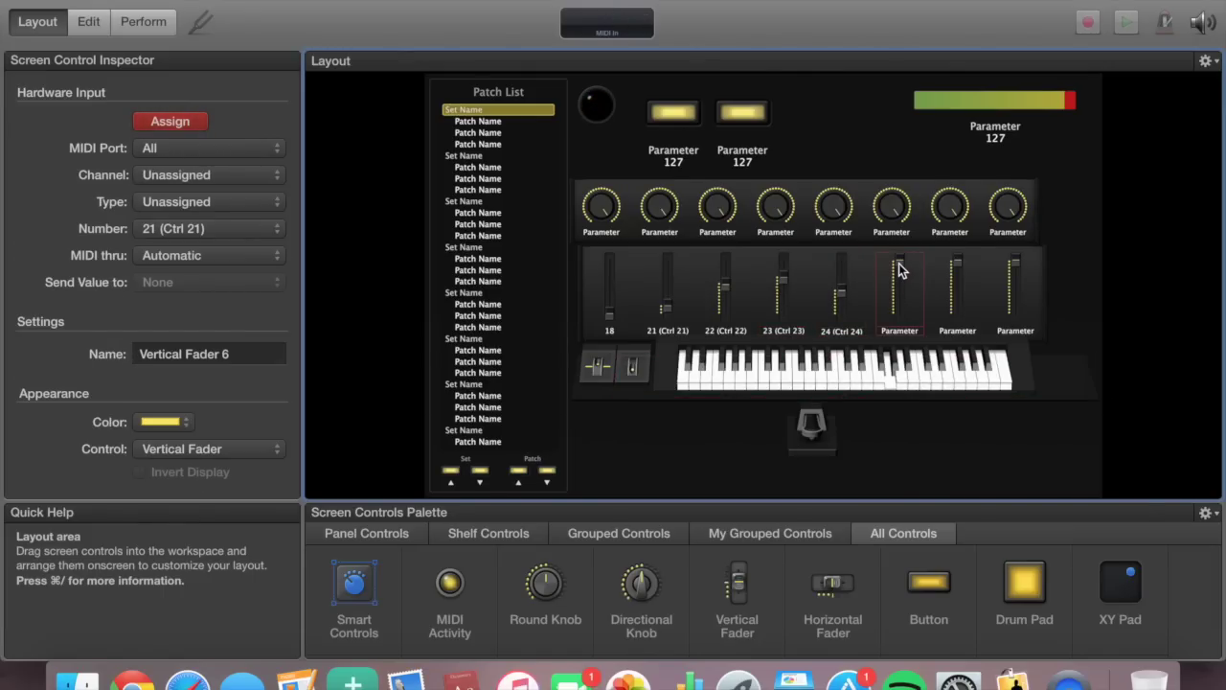
click(953, 273)
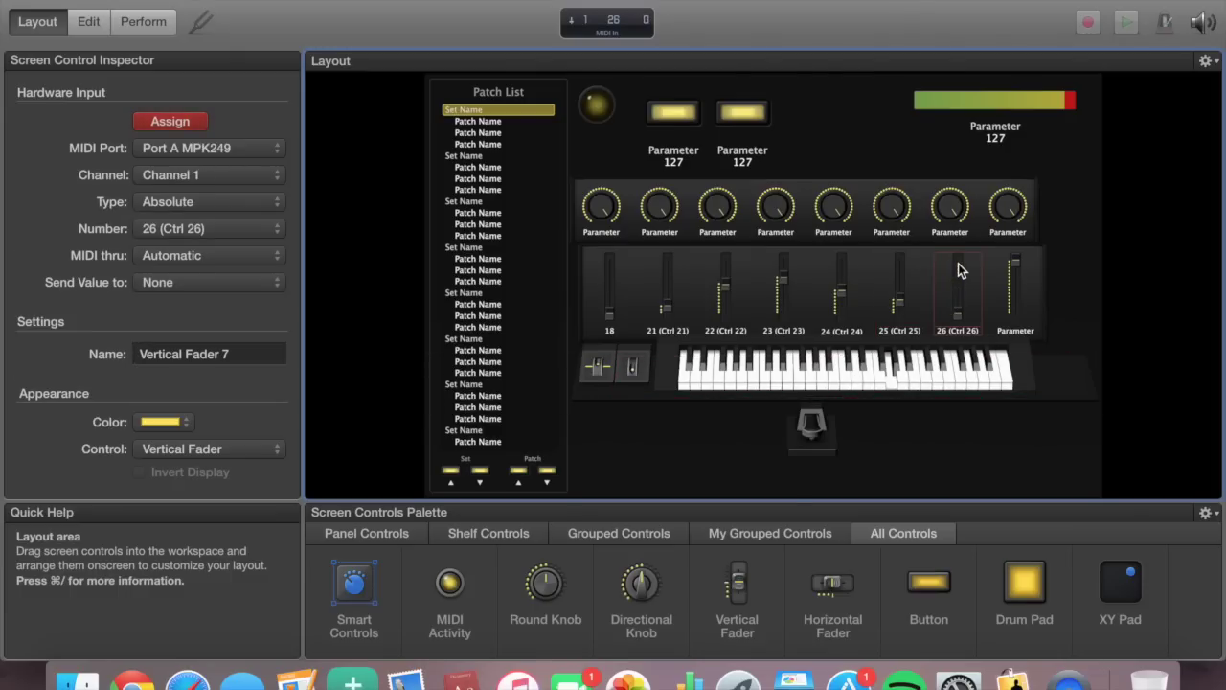
click(1014, 268)
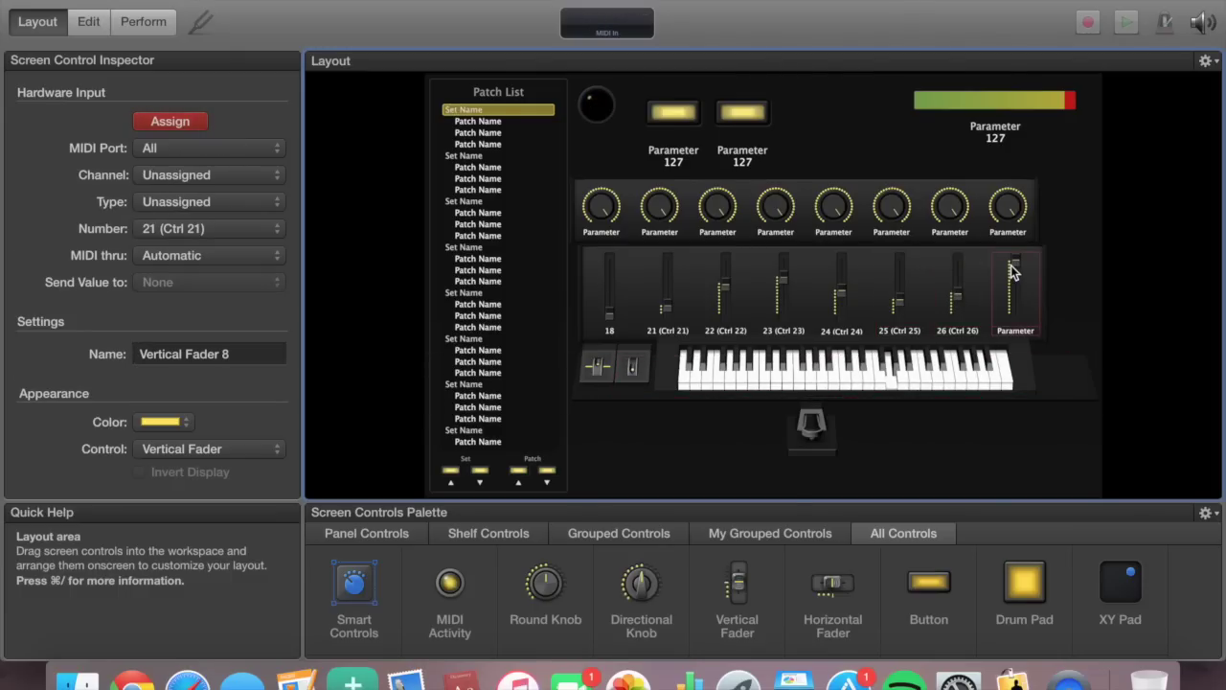
click(201, 121)
Learn the onscreen keyboard's assignment once more from a key played on the MPK249, Channel 1
click(757, 368)
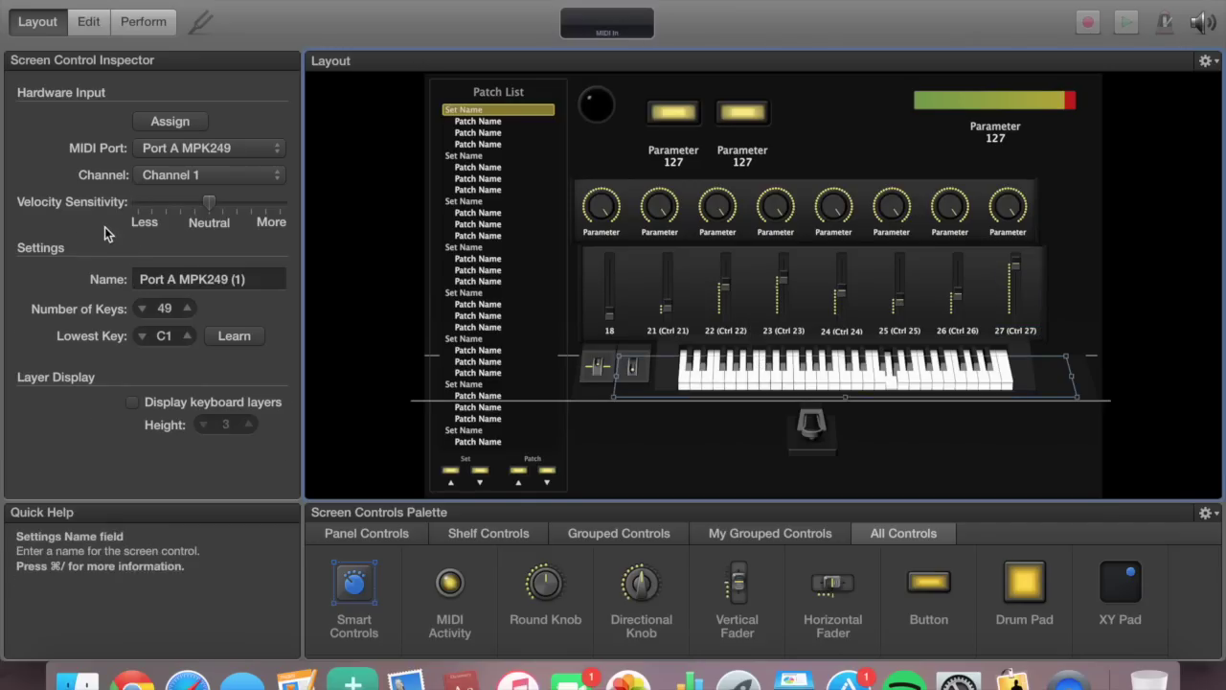
click(151, 126)
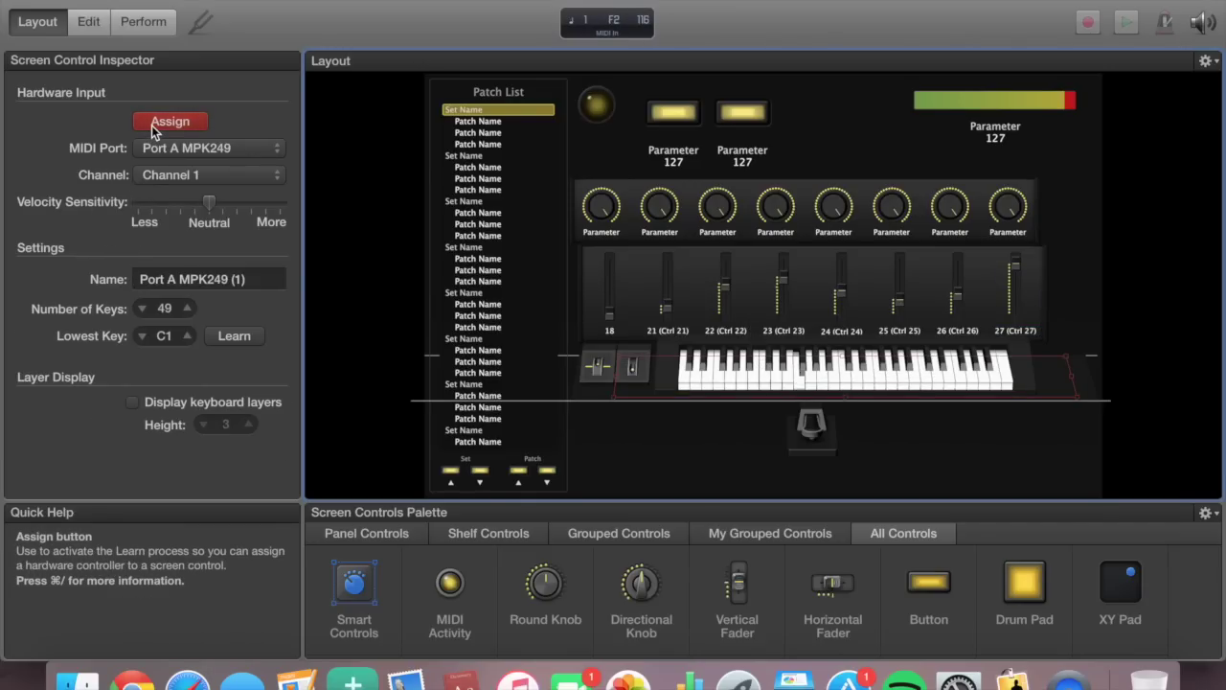
click(152, 125)
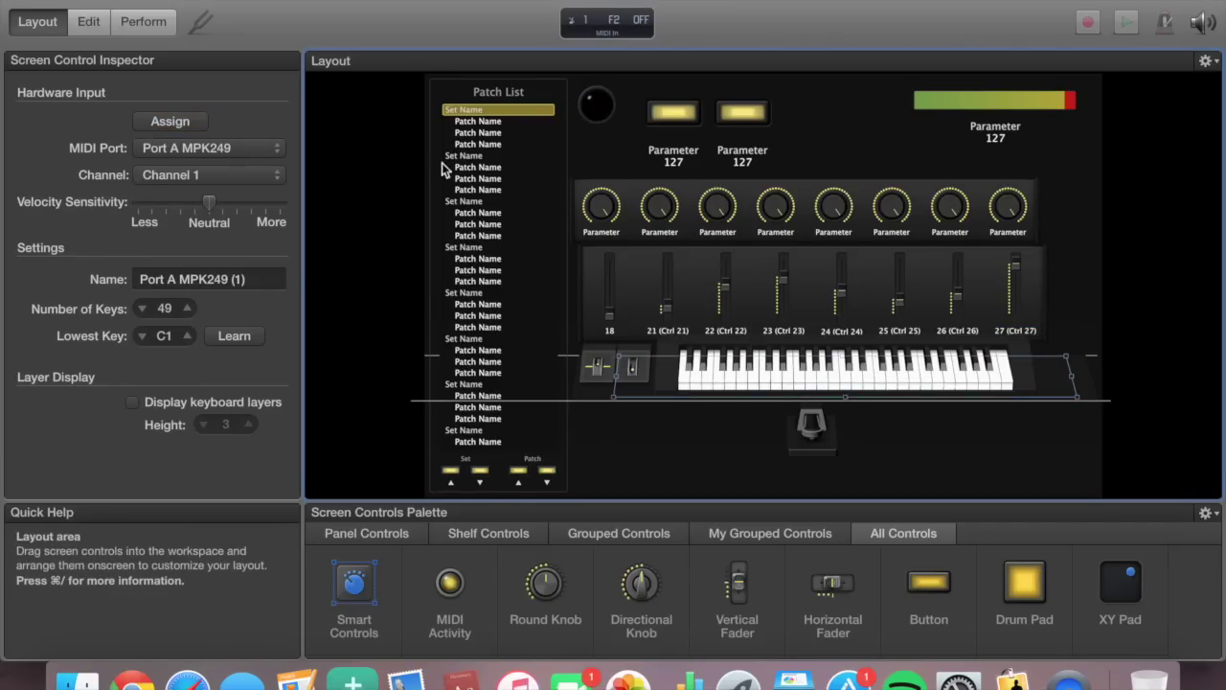
Assign the eight round knobs in order to MPK249 controllers 3, 9, 14, 15, 16, 17, 20 and 19
click(604, 213)
click(182, 124)
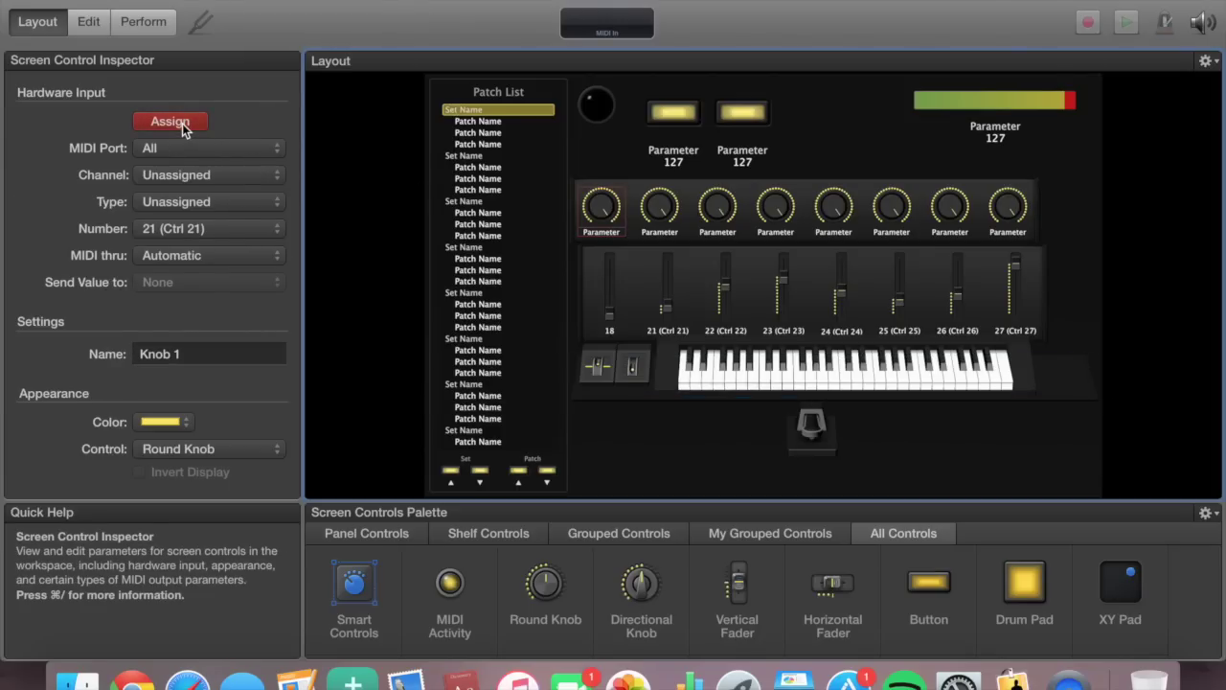
click(650, 208)
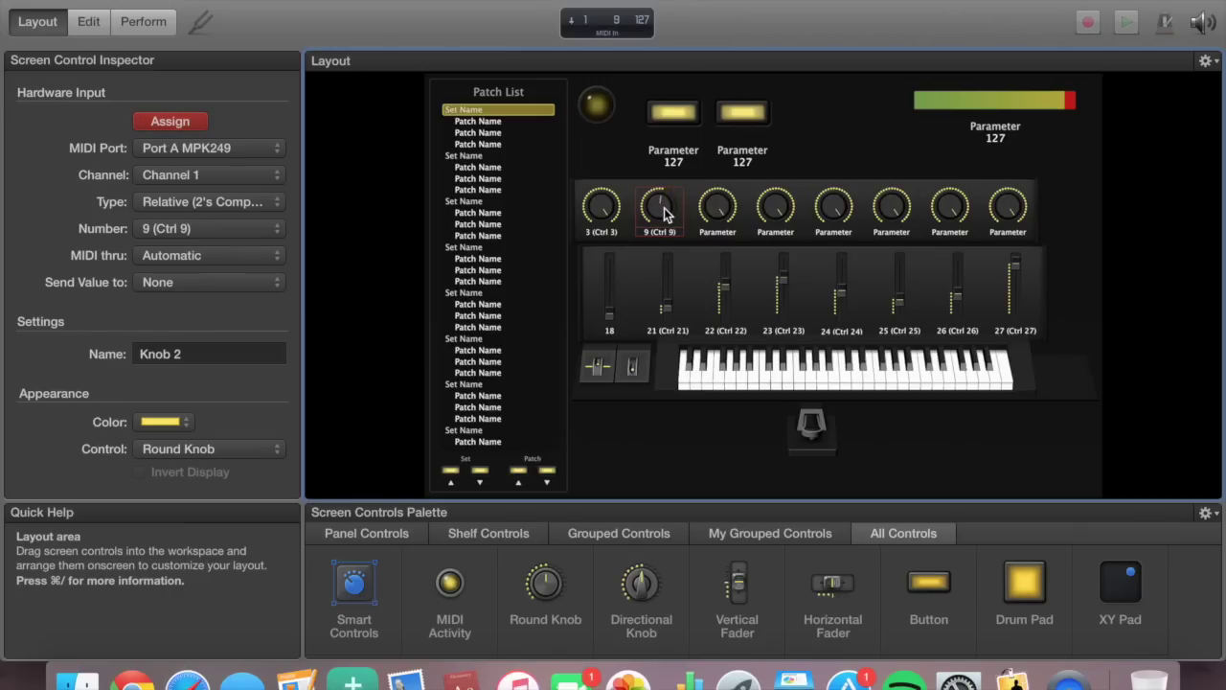
click(716, 209)
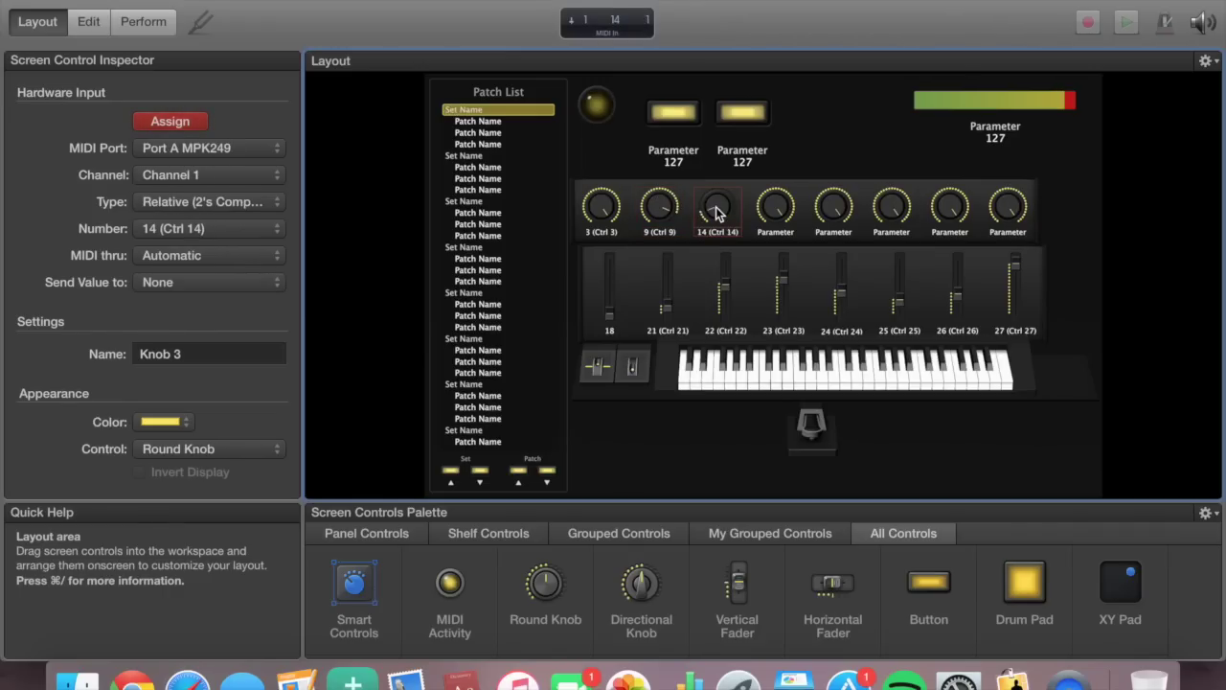
click(776, 205)
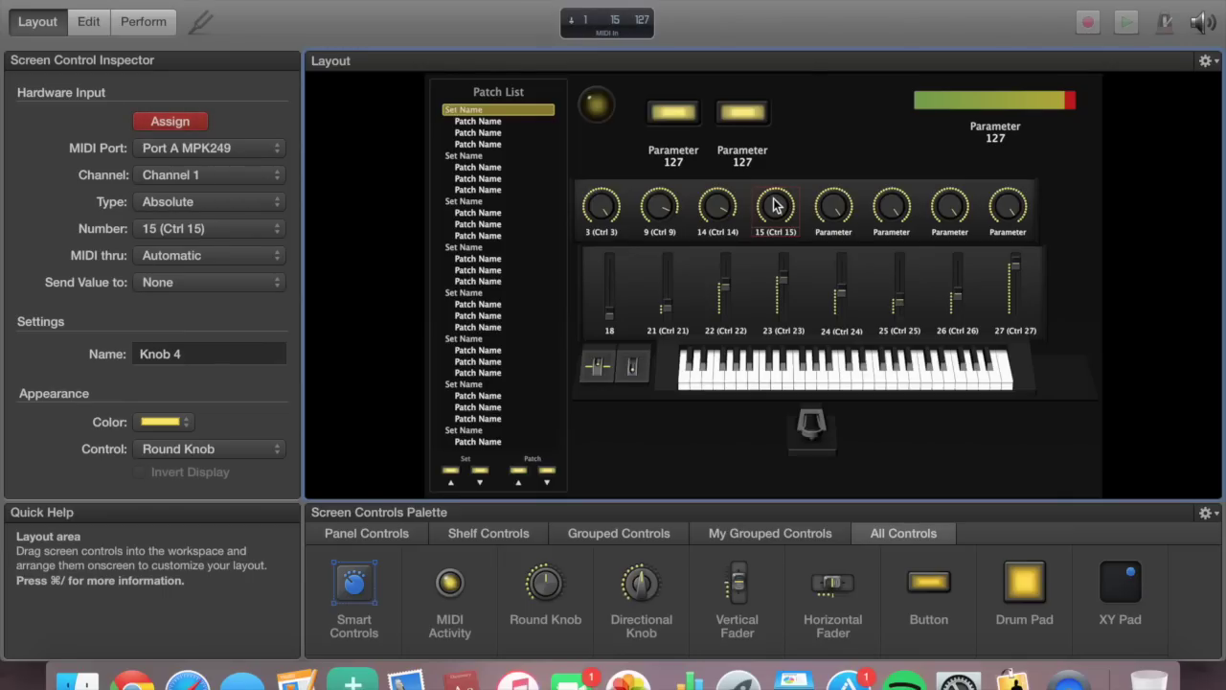
click(832, 209)
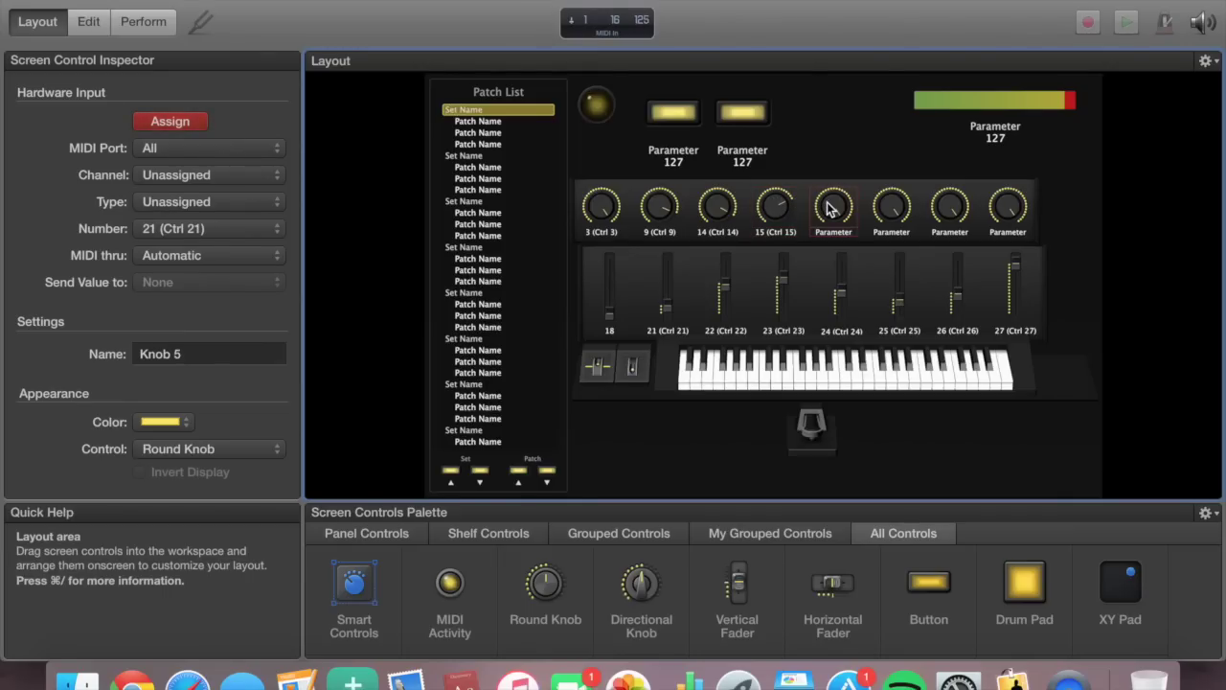
click(895, 211)
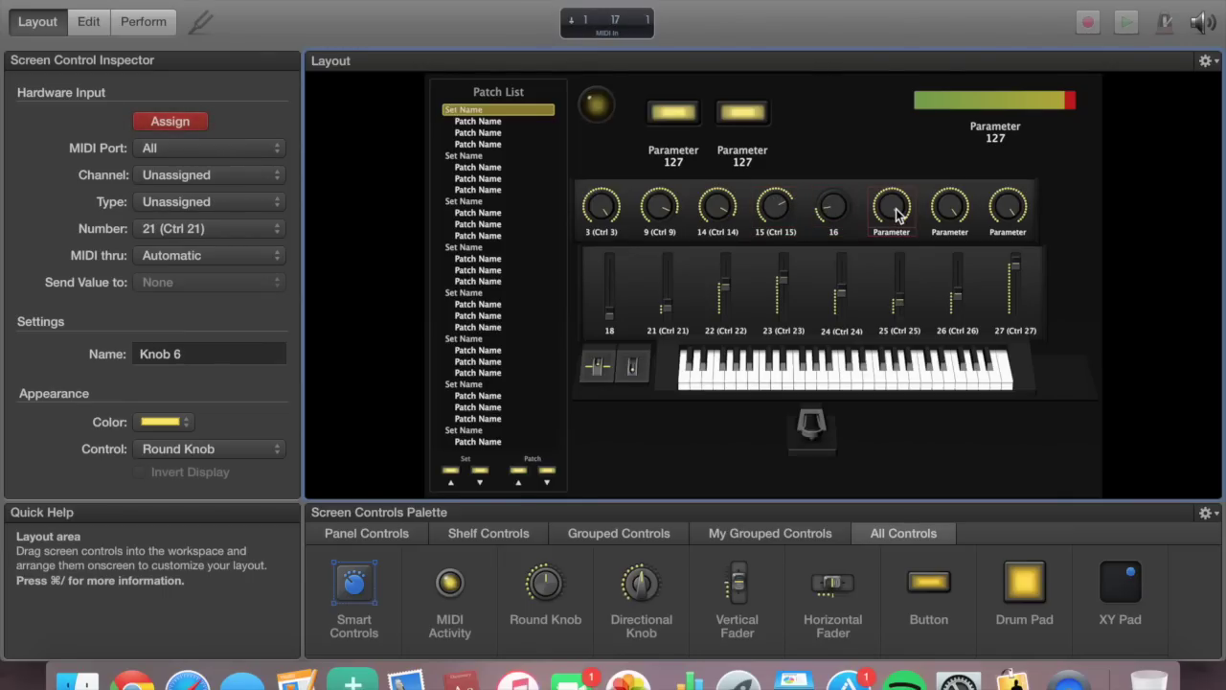
click(949, 209)
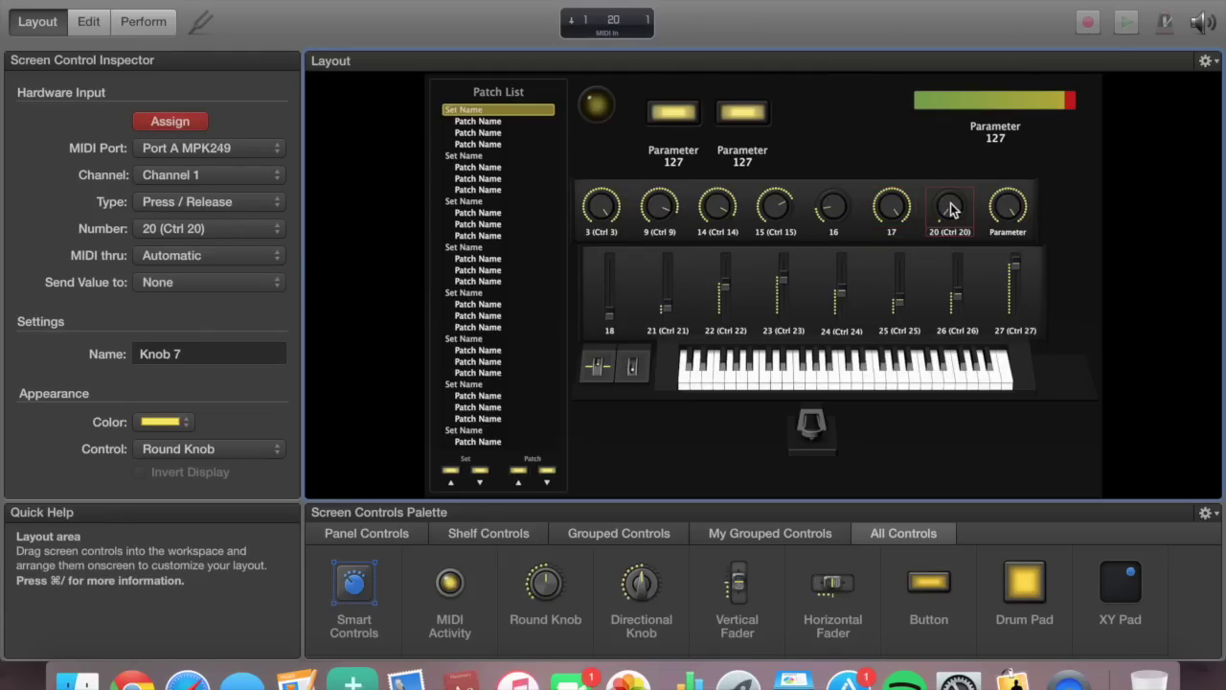
click(997, 209)
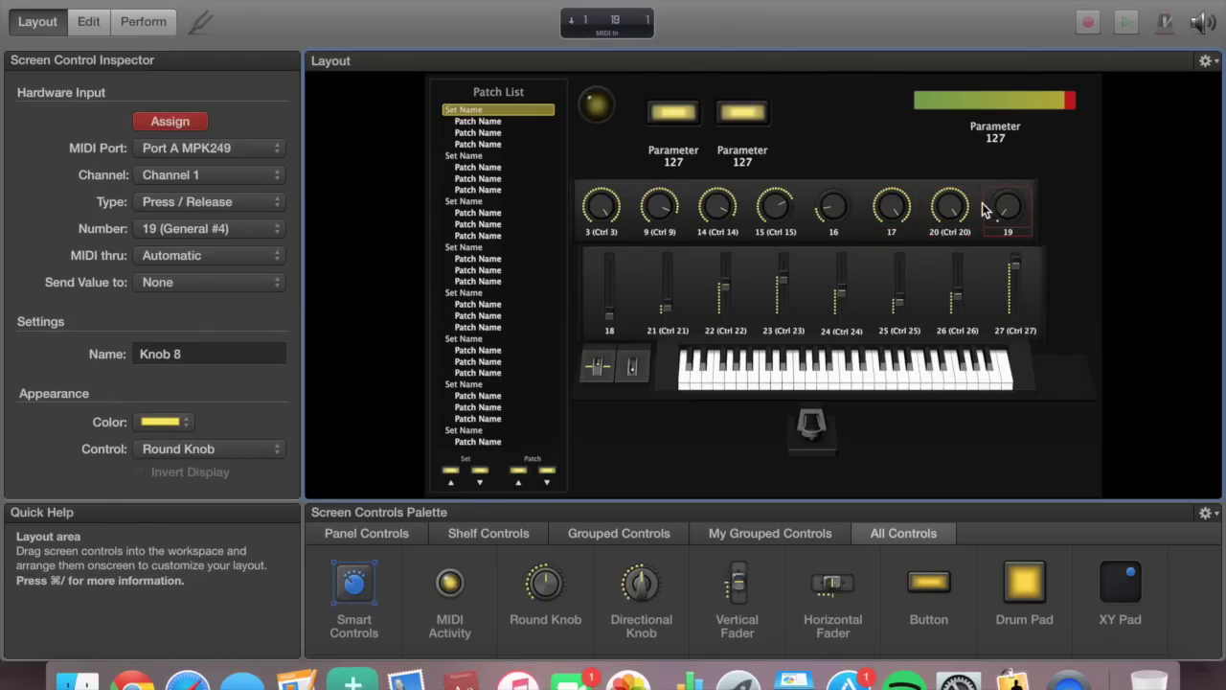
click(190, 122)
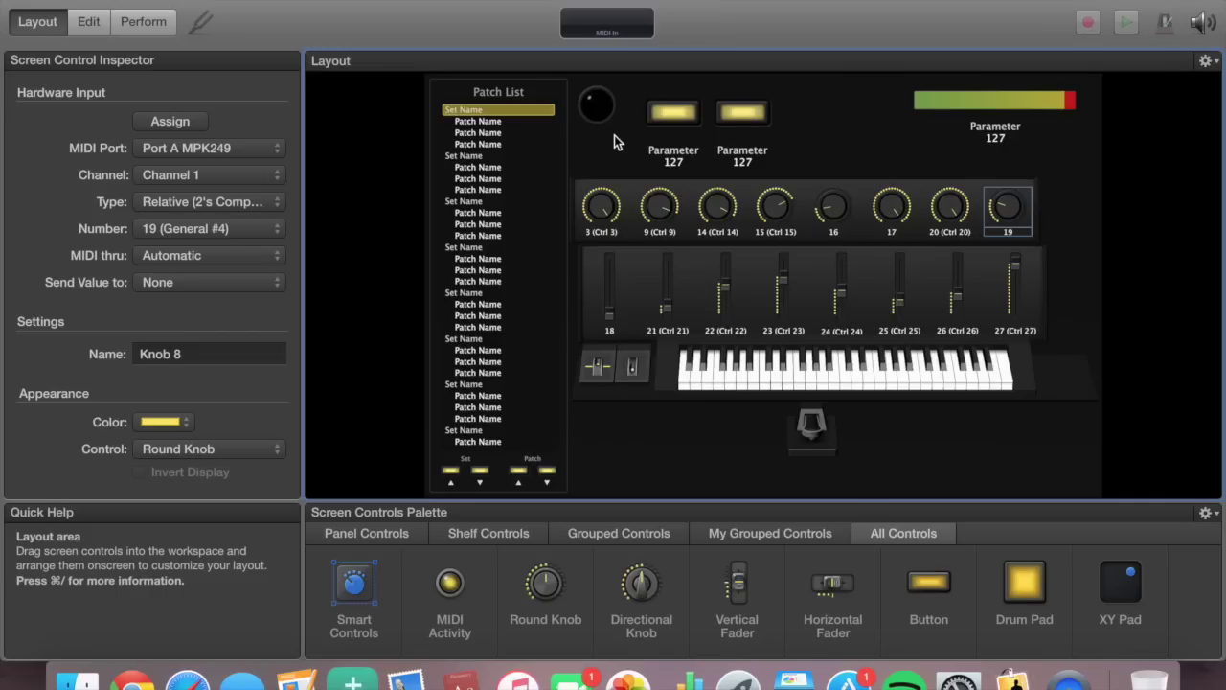
Assign the two buttons to MPK249 Channel 10 notes: C1 (36) KICK 1 for the first and D#1 (39) HANDCLAP for the second
click(669, 114)
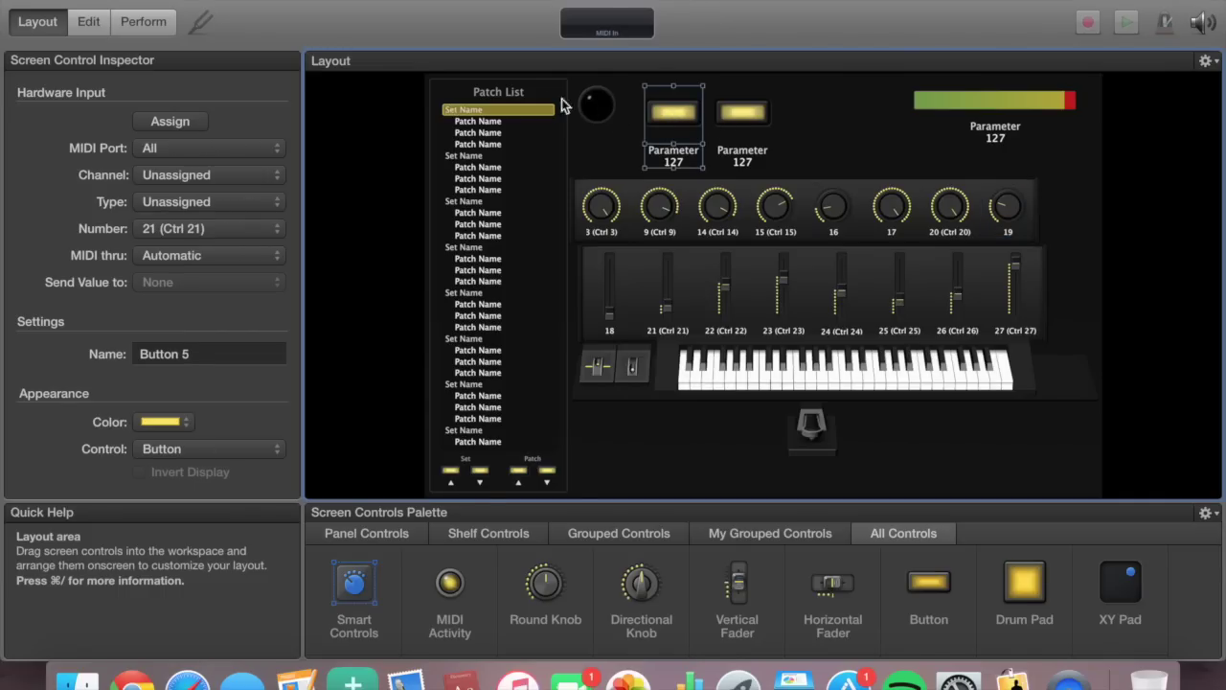
click(165, 121)
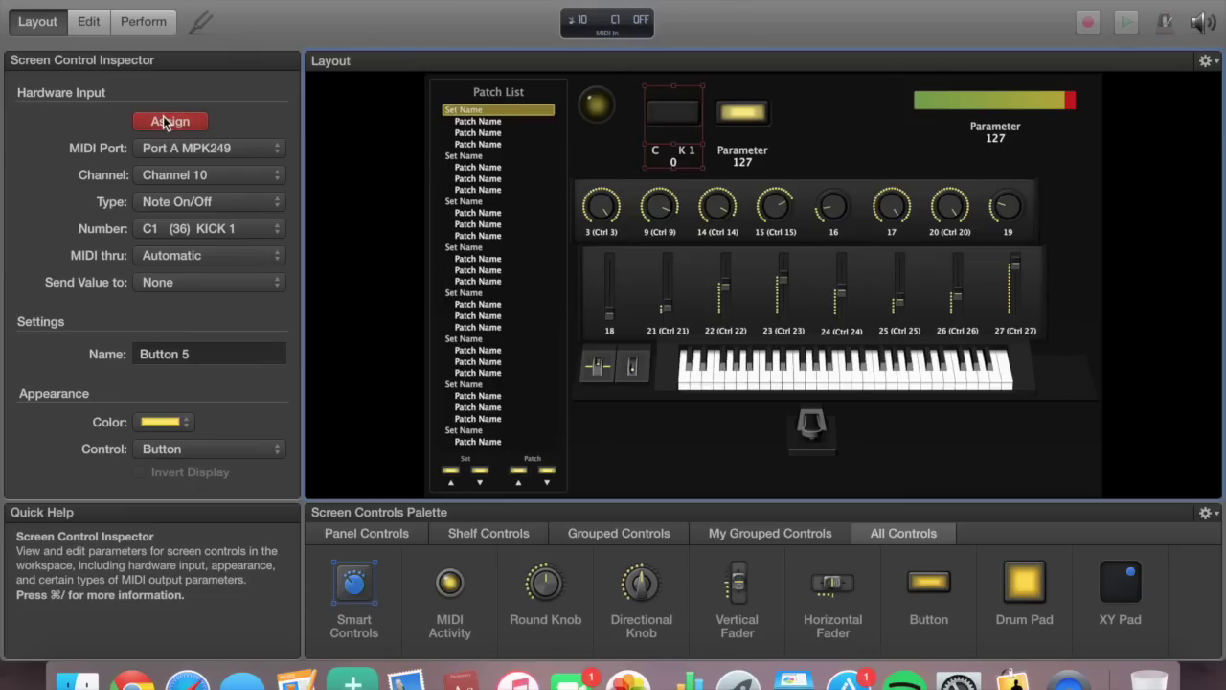
click(164, 122)
click(742, 112)
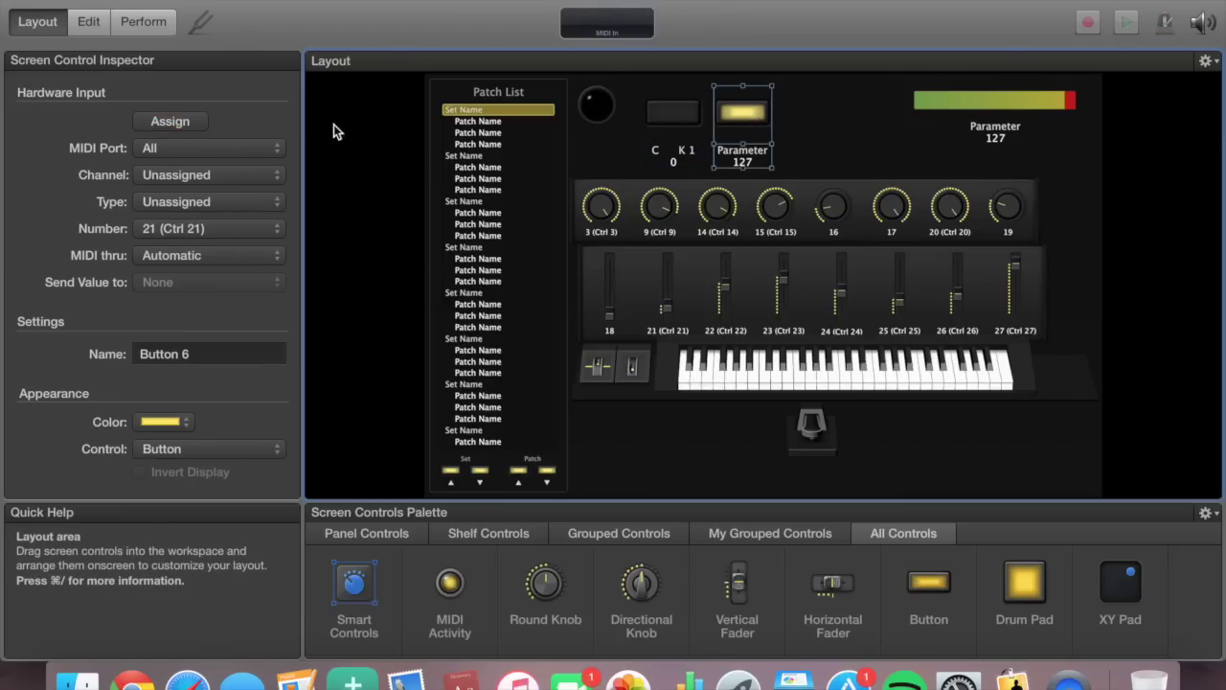
click(170, 122)
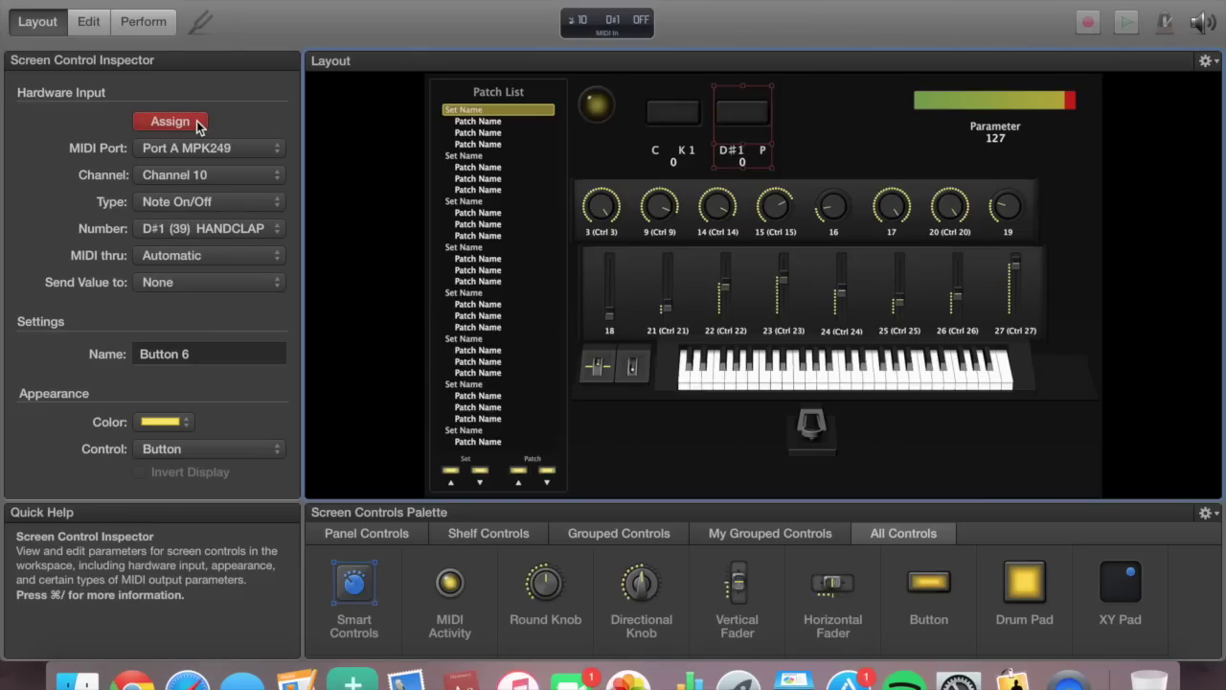
click(197, 123)
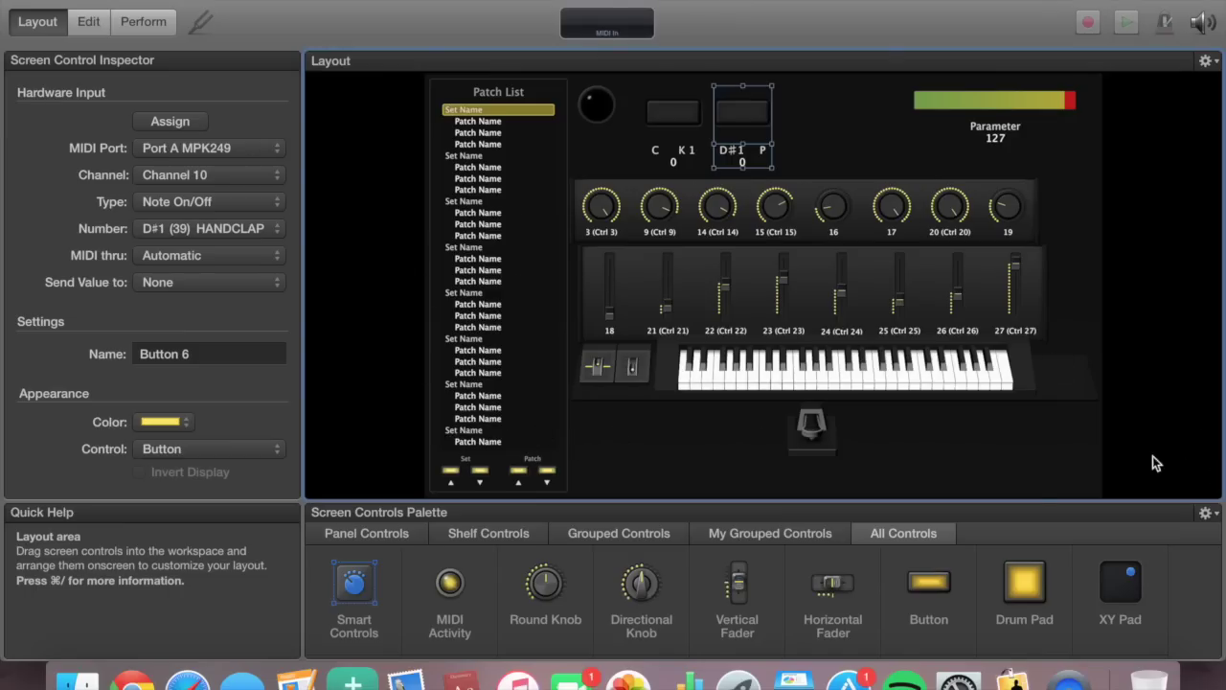
Select the layout's controls together and change their color to cyan
click(1120, 447)
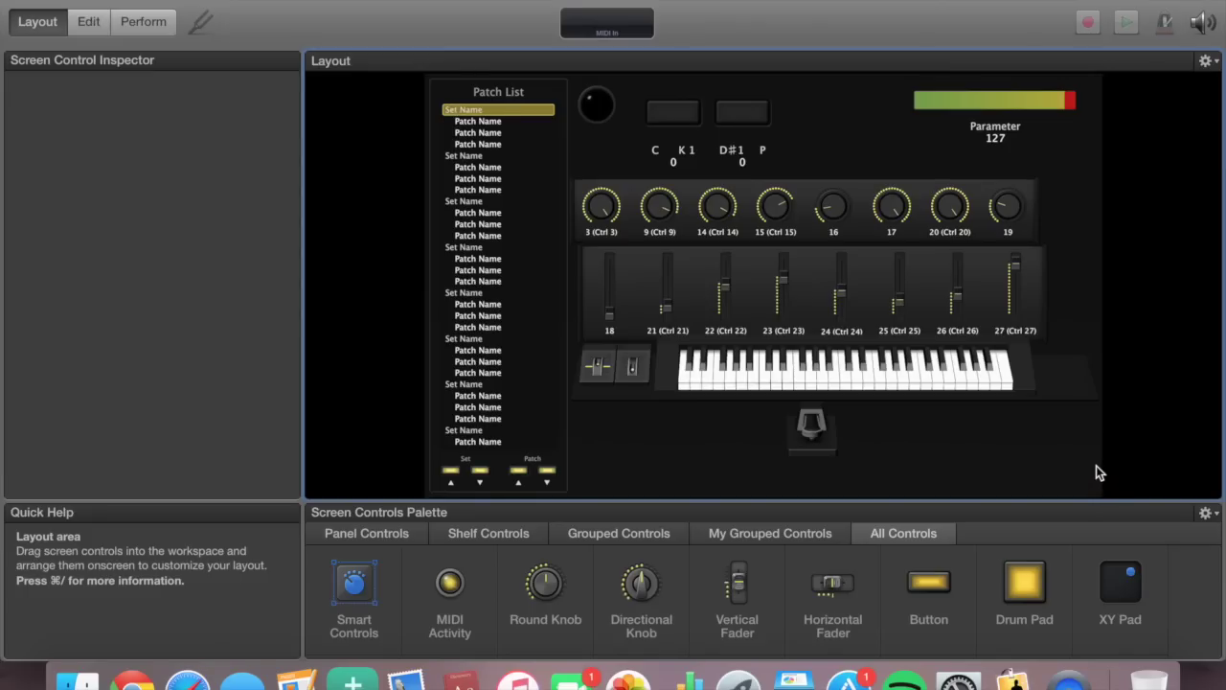
drag(1095, 470, 393, 140)
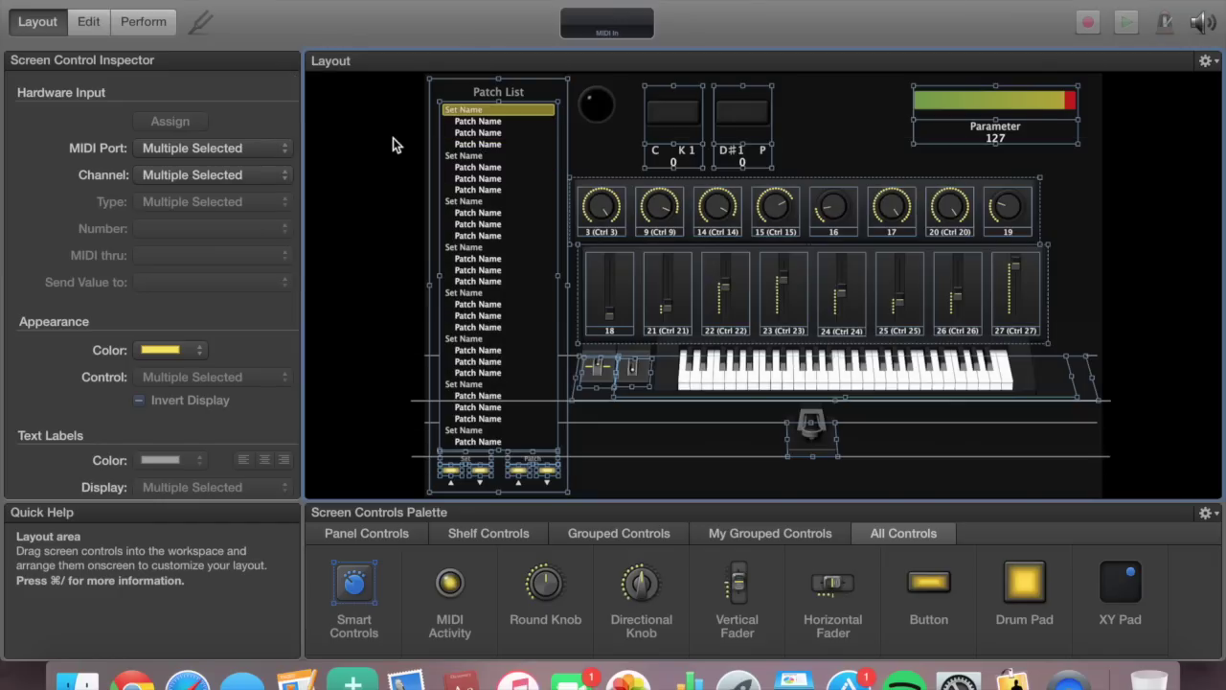
click(203, 353)
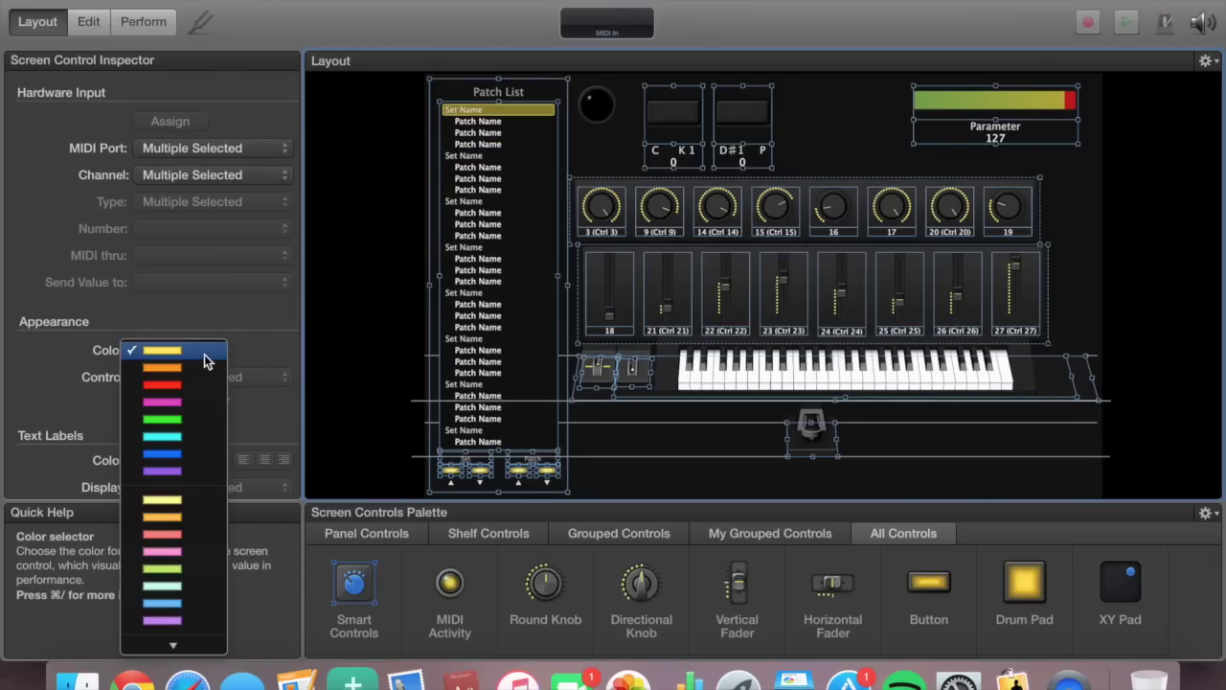
click(172, 438)
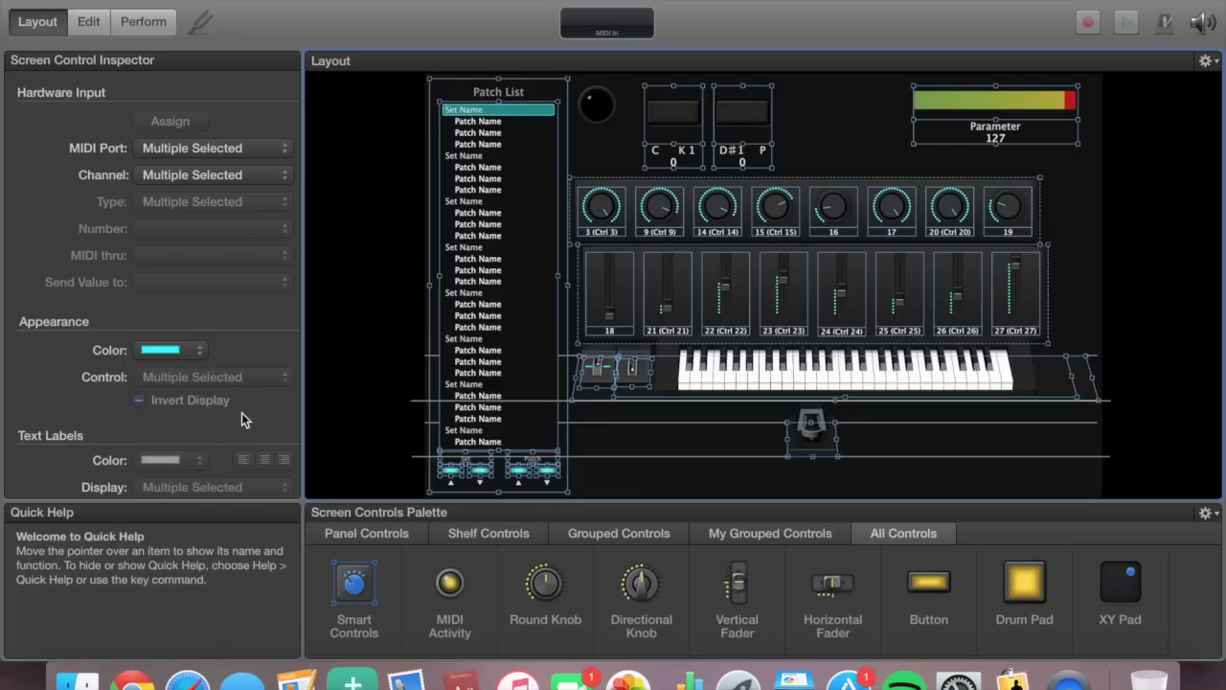
click(344, 367)
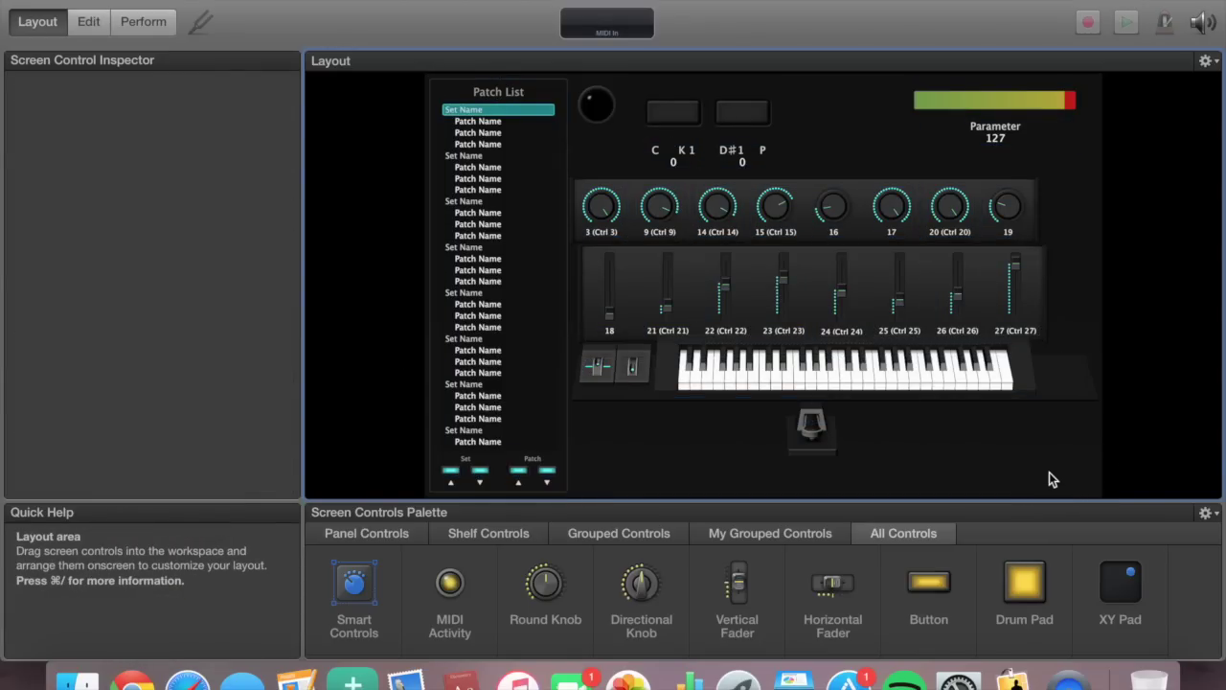